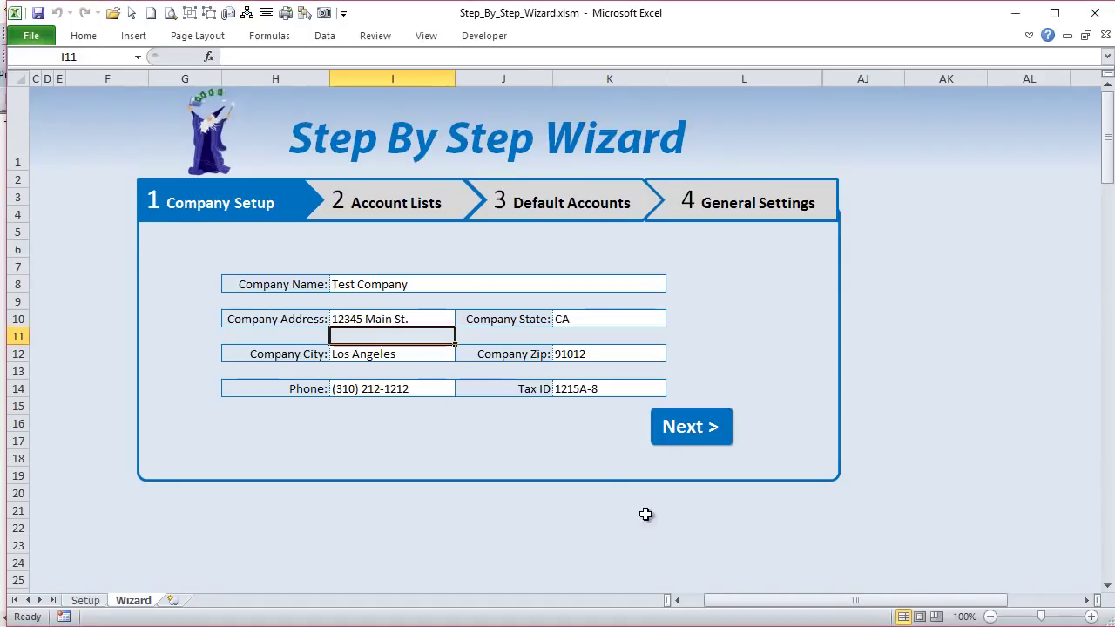
Advance the wizard through Account Lists, Default Accounts and General Settings, then Finish to reach the Setup summary.
left_click(527, 407)
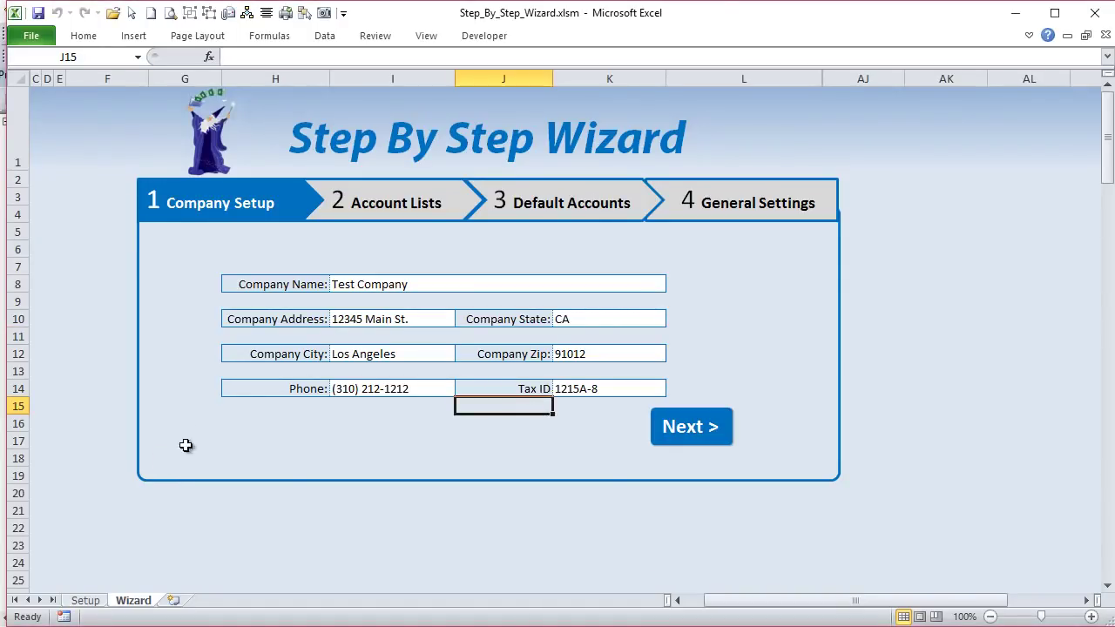
left_click(226, 402)
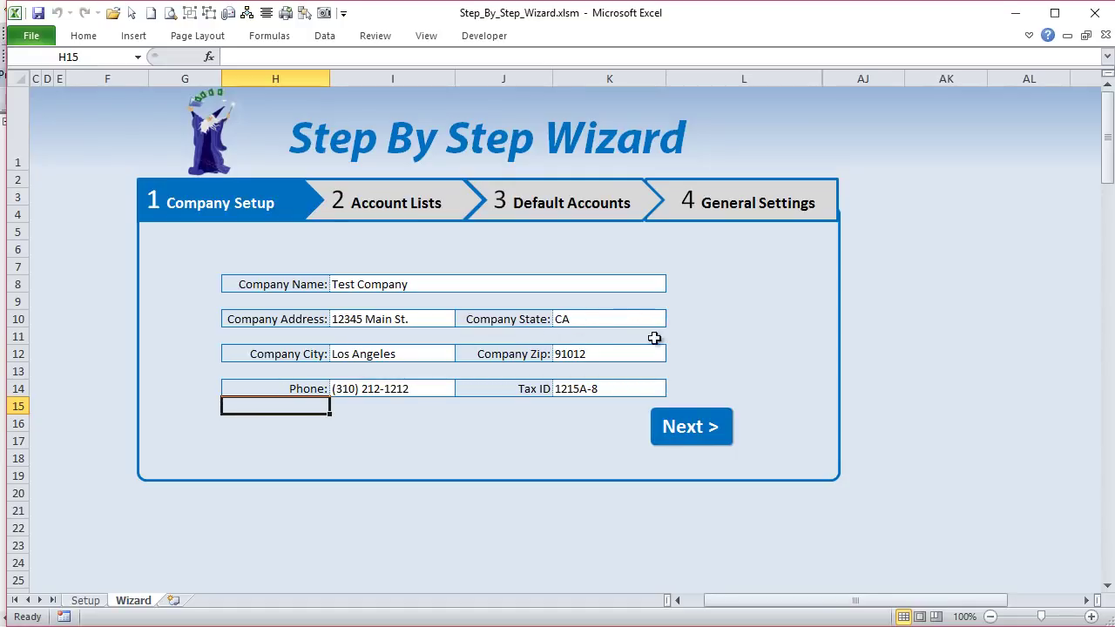
left_click(697, 428)
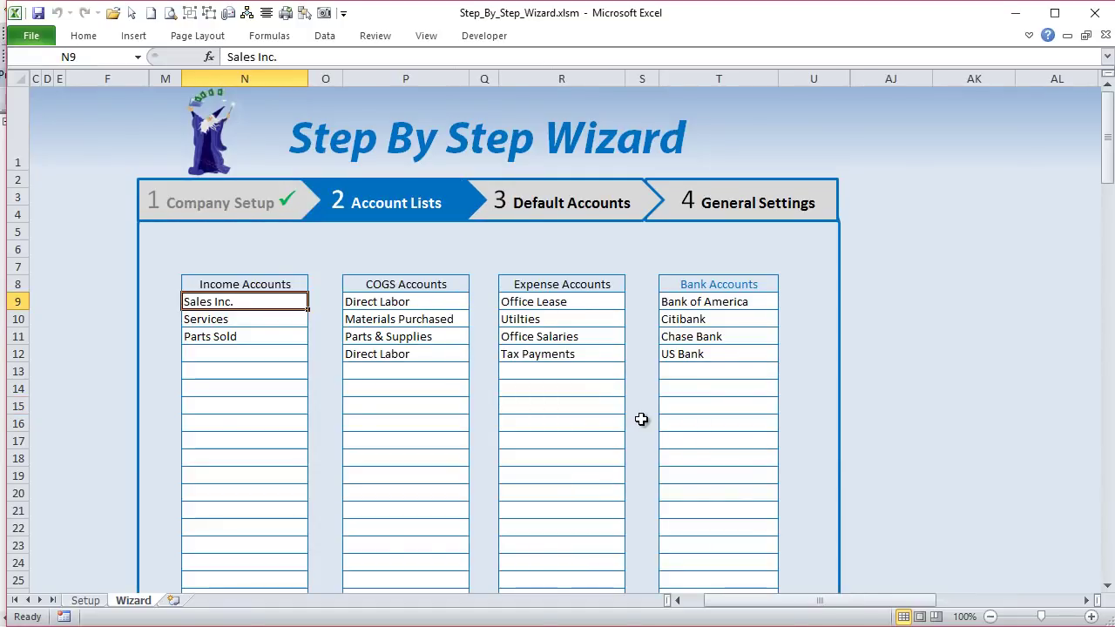
scroll(637, 421, "down", 3)
scroll(637, 423, "up", 3)
left_click(583, 217)
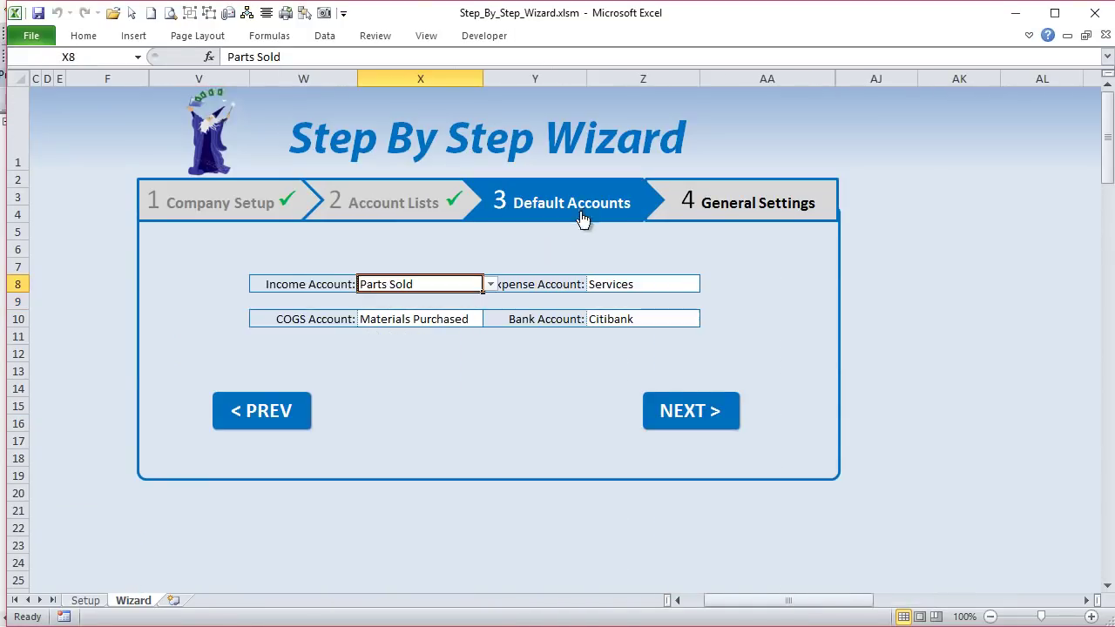
left_click(667, 418)
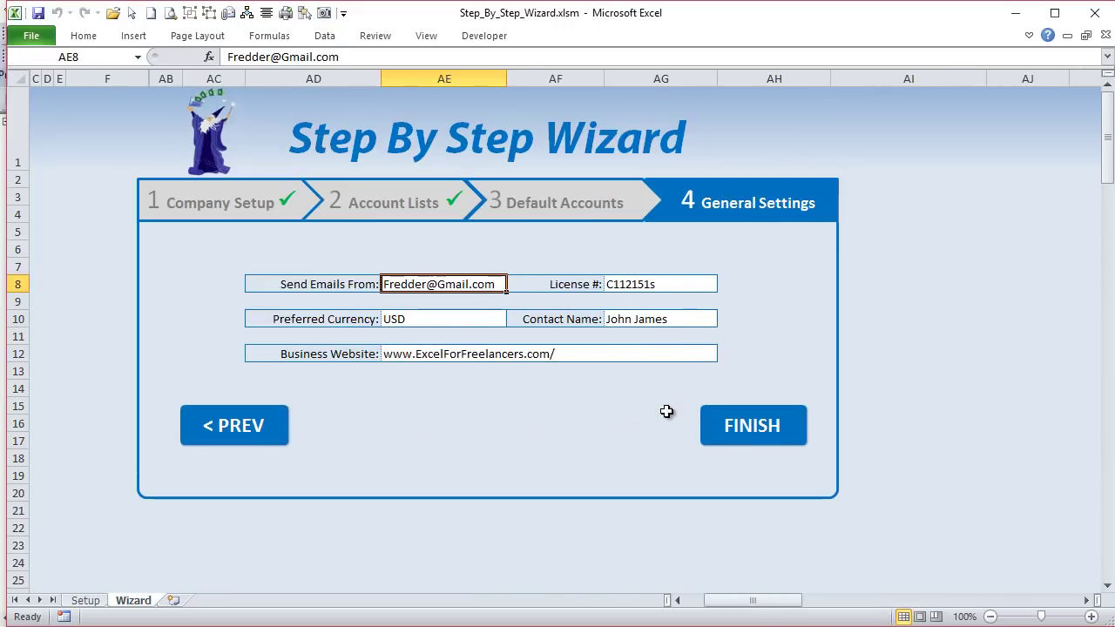
left_click(728, 434)
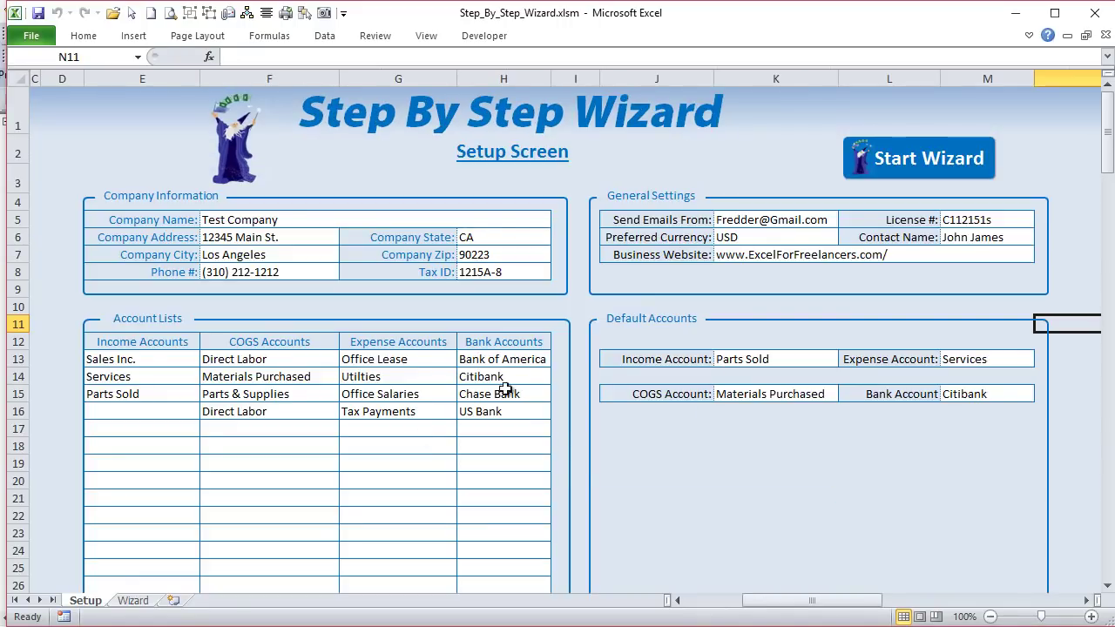
Scroll the Setup summary sheet down and back up to review it.
scroll(421, 426, "down", 2)
scroll(395, 442, "up", 2)
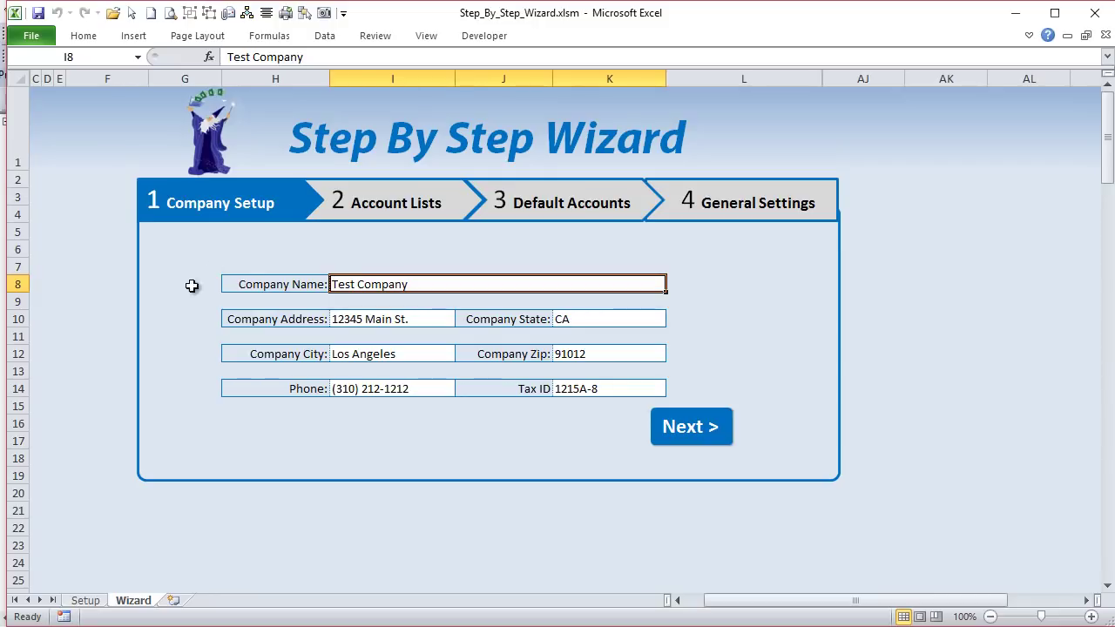
left_click(333, 216)
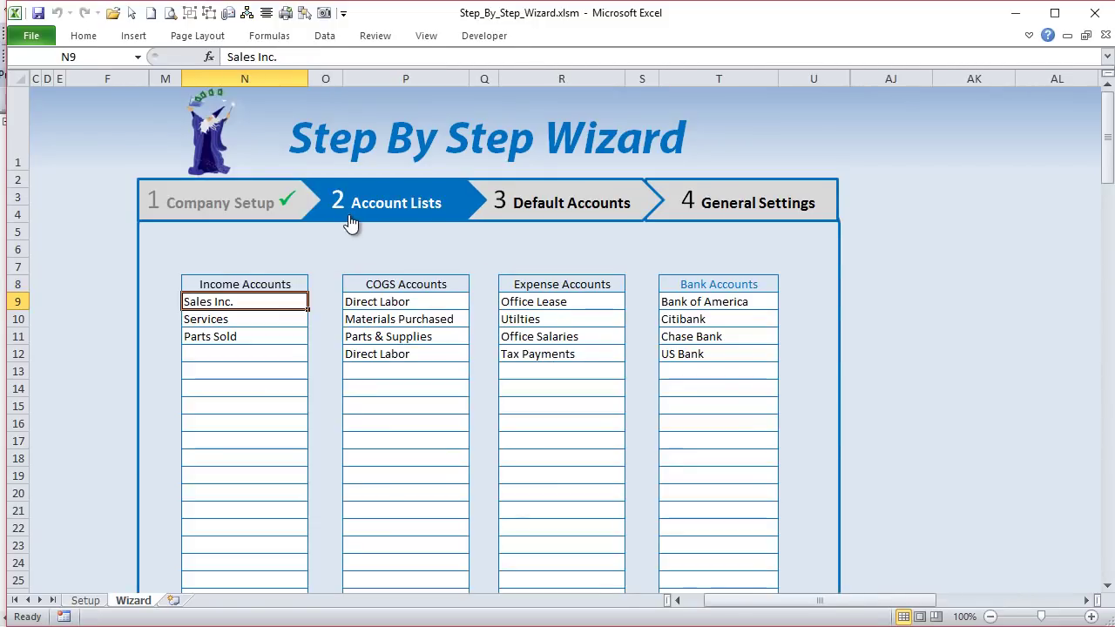
left_click(552, 214)
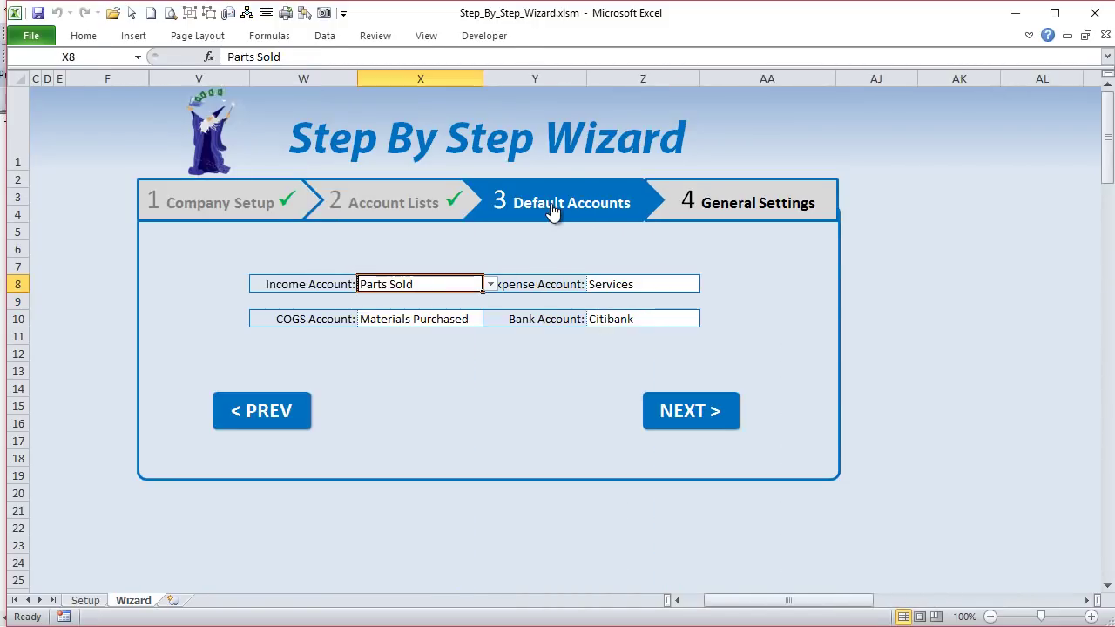
left_click(678, 204)
left_click(279, 204)
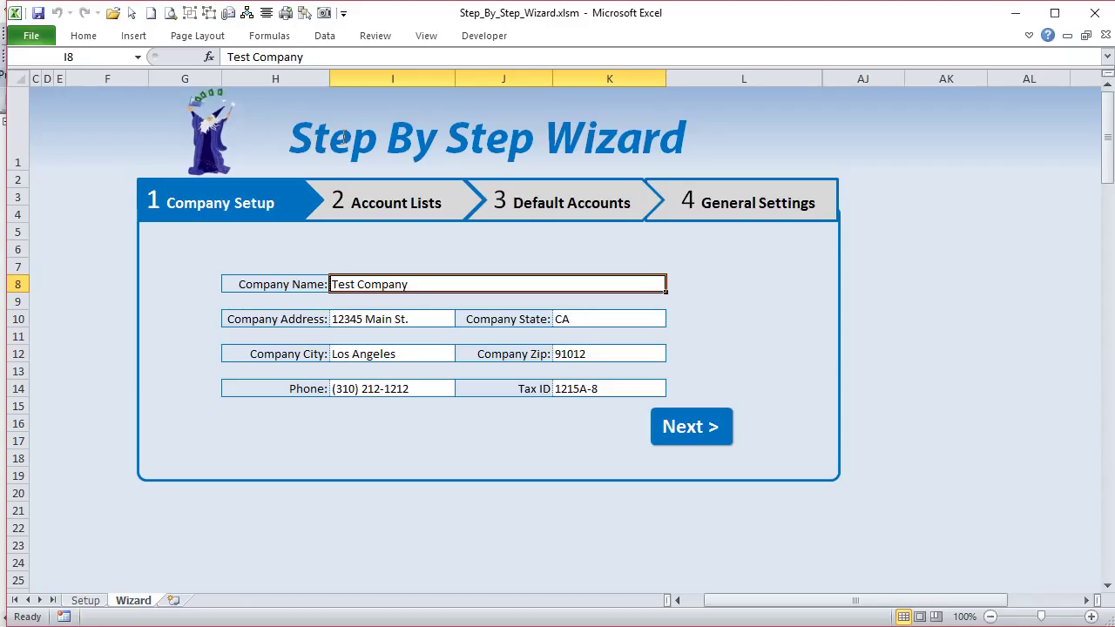
Open the wizard's Account Lists step, then return to Company Setup.
left_click(273, 259)
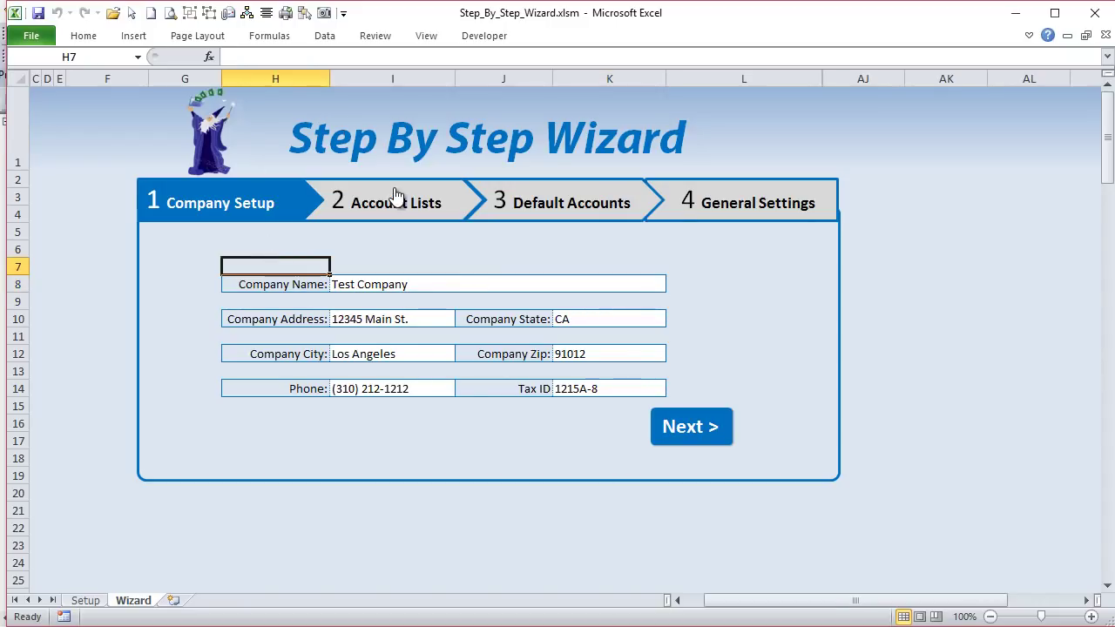
left_click(394, 193)
left_click(261, 207)
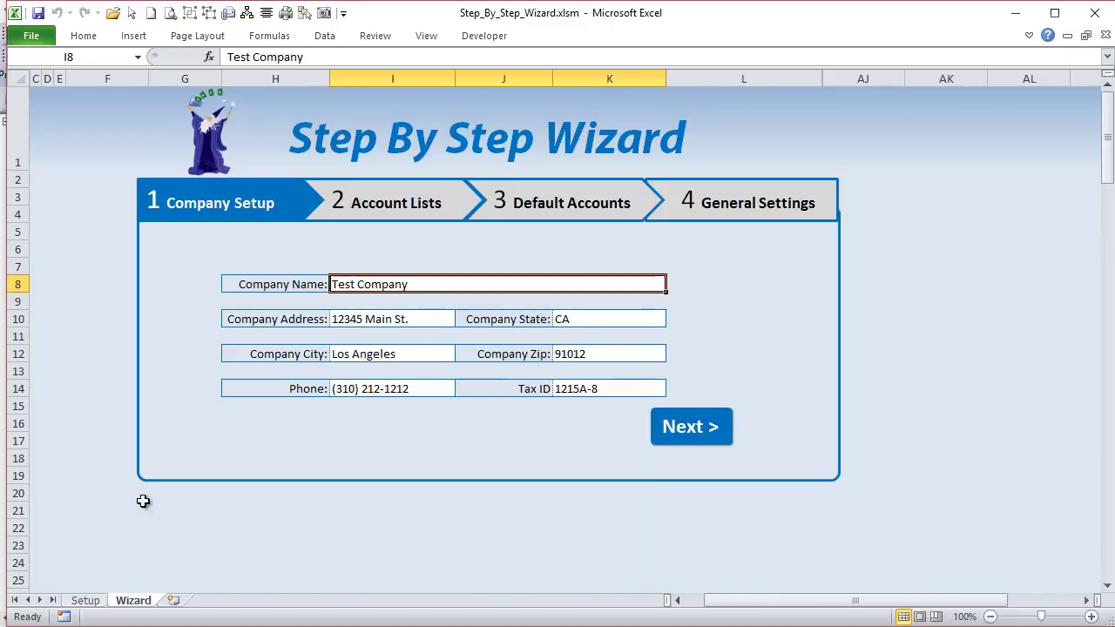
Scroll through the Setup summary sheet's synced company, account and settings data.
left_click(85, 600)
scroll(277, 368, "down", 1)
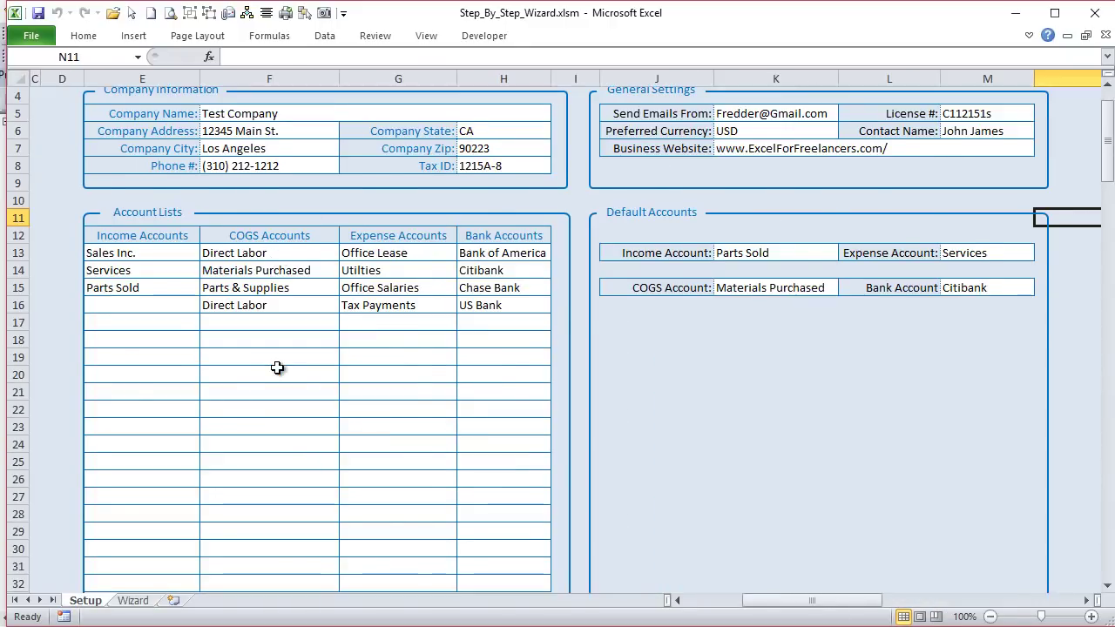
scroll(276, 368, "up", 1)
scroll(277, 369, "down", 2)
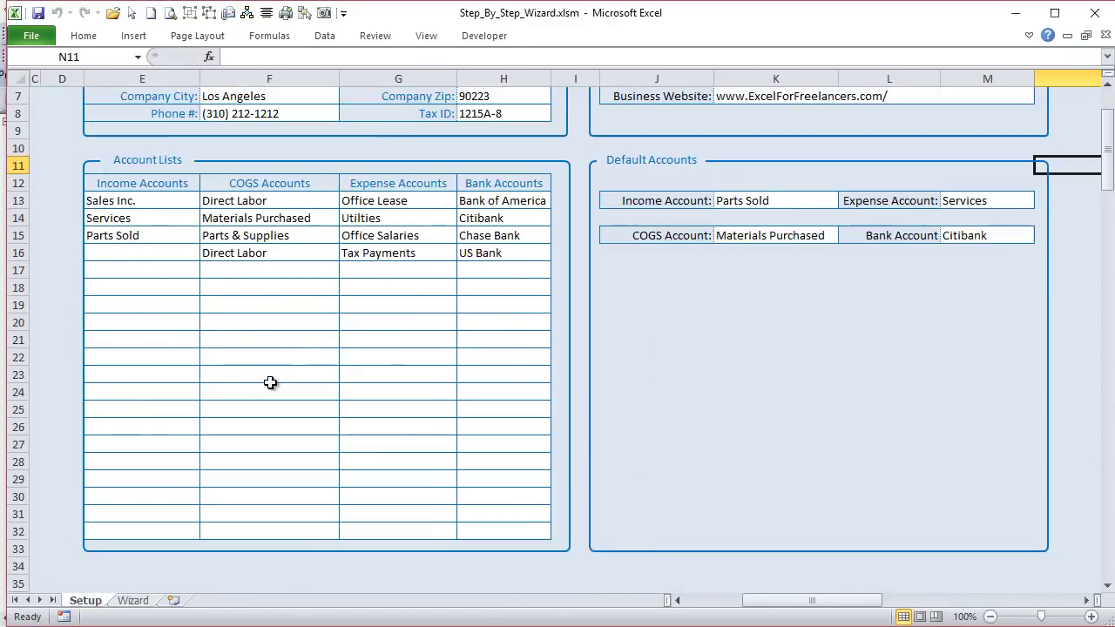
scroll(271, 380, "up", 2)
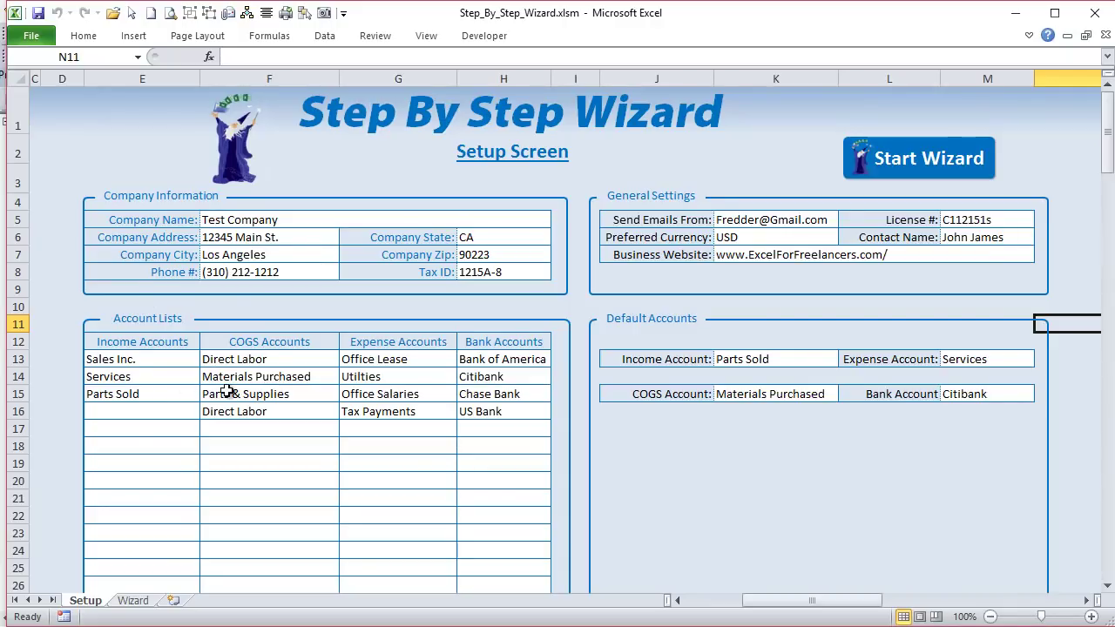
scroll(222, 413, "down", 1)
scroll(136, 447, "up", 1)
Launch the wizard and visit each step, from Company Setup to General Settings and back.
left_click(902, 150)
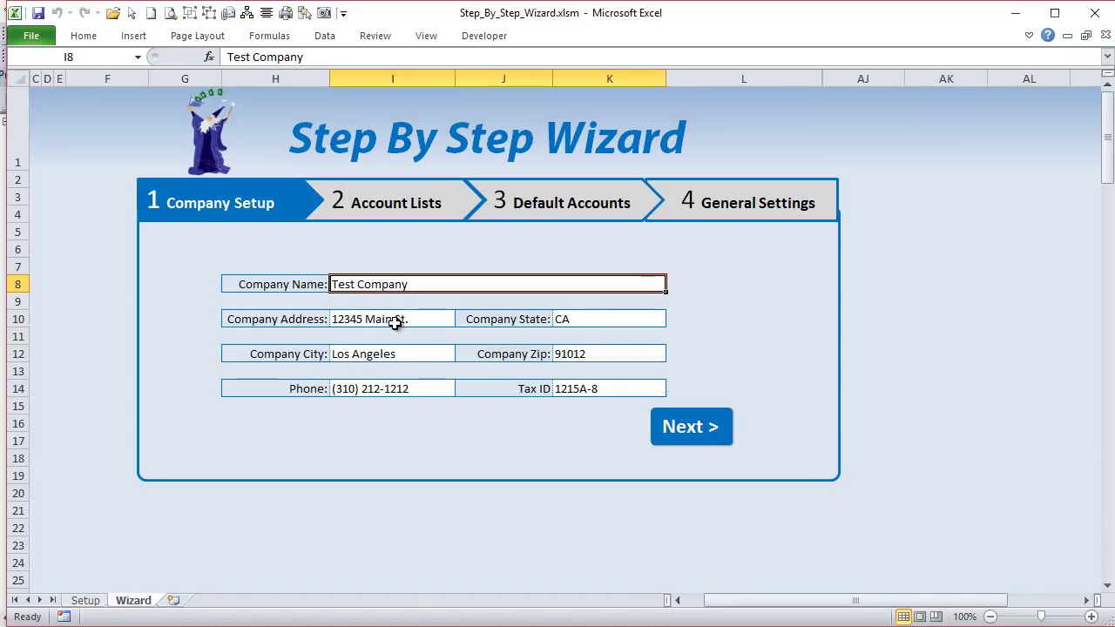
left_click(421, 323)
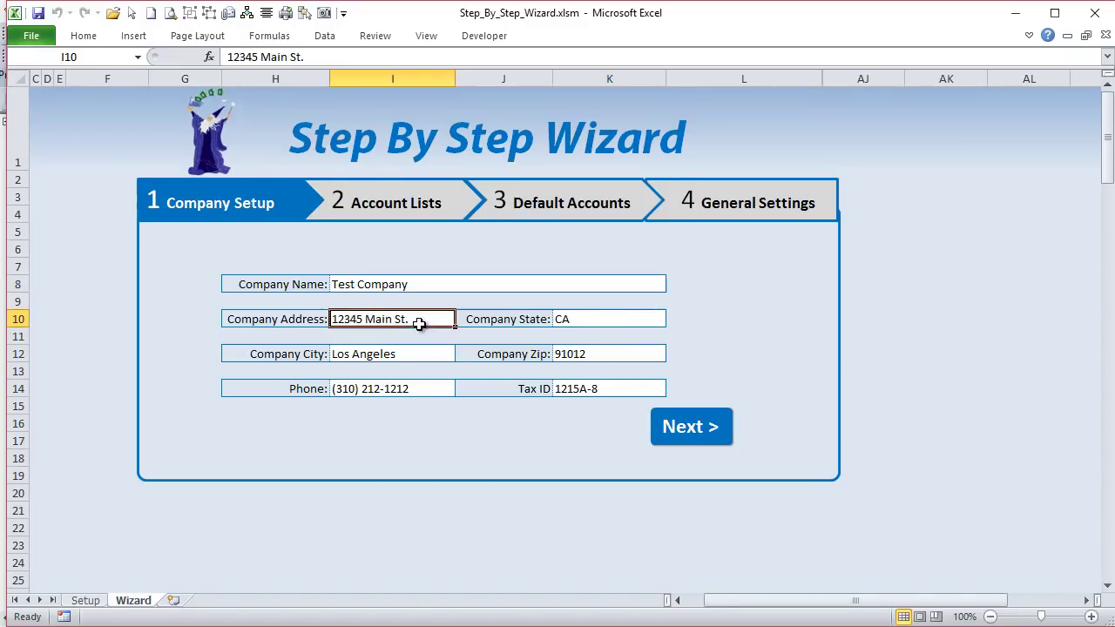
left_click(421, 350)
left_click(559, 370)
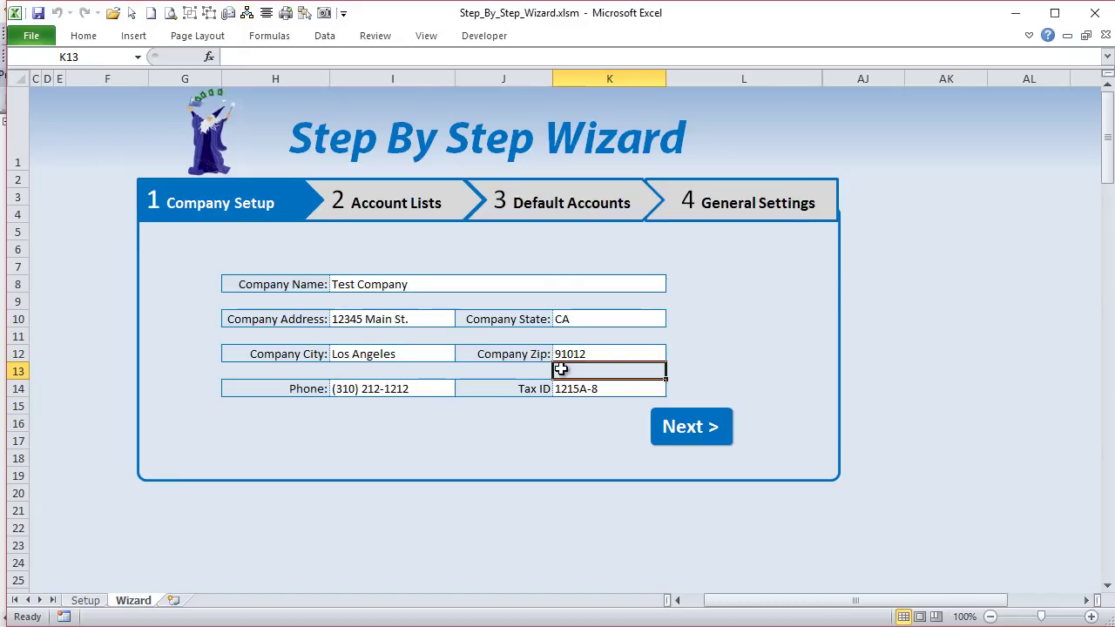
left_click(386, 202)
left_click(542, 215)
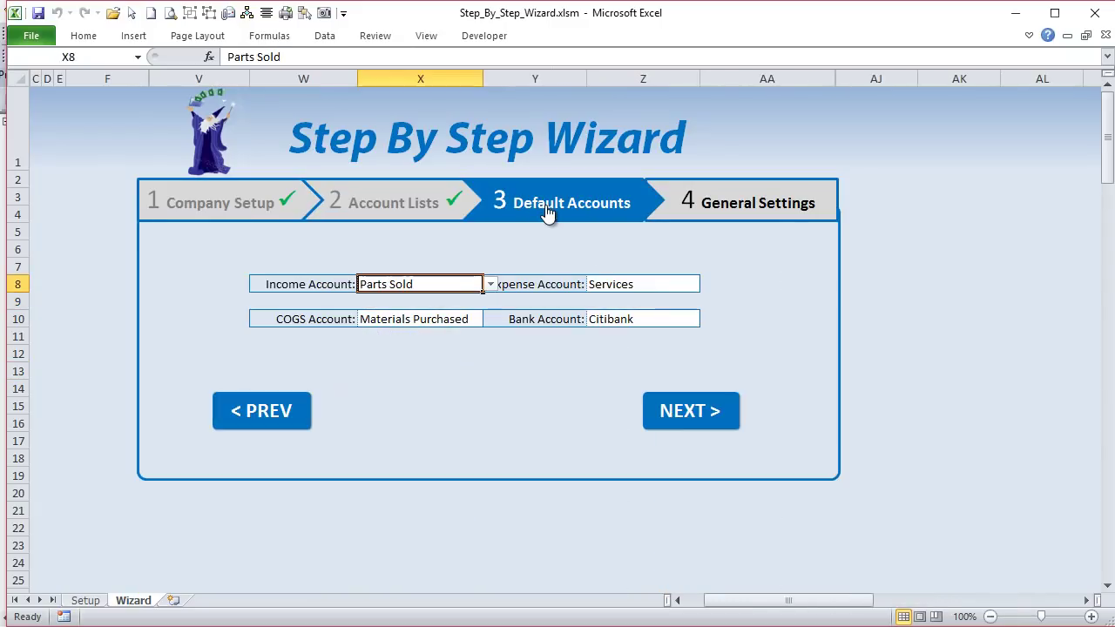
left_click(784, 216)
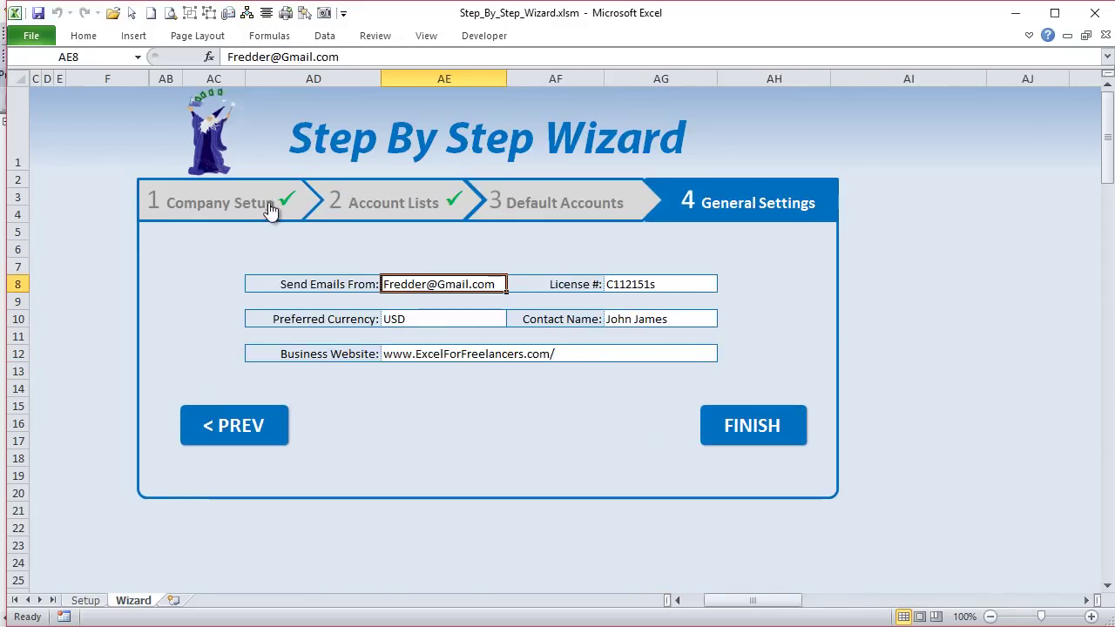
left_click(273, 210)
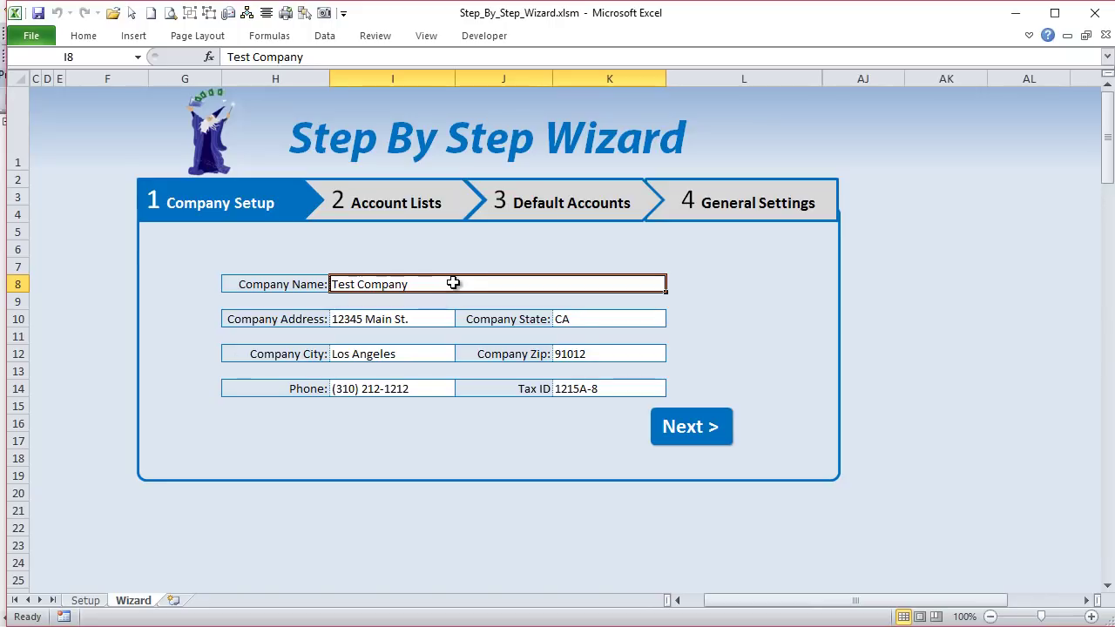
Change the Company Name to Acme Corp and verify it on the Setup sheet.
type("Acme Corp")
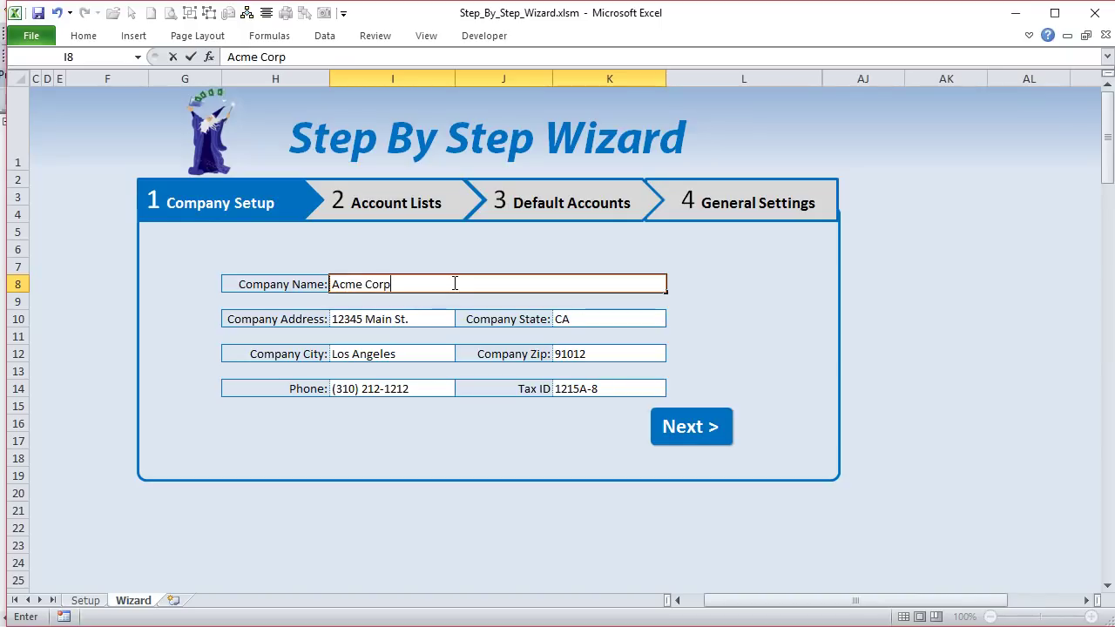
key("Return")
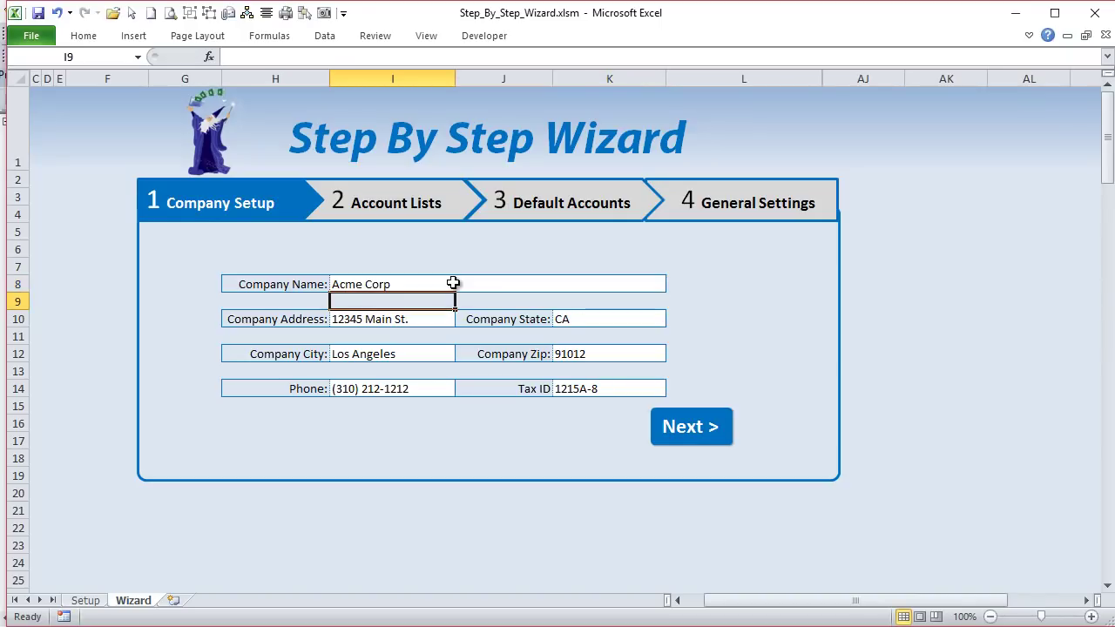
left_click(80, 601)
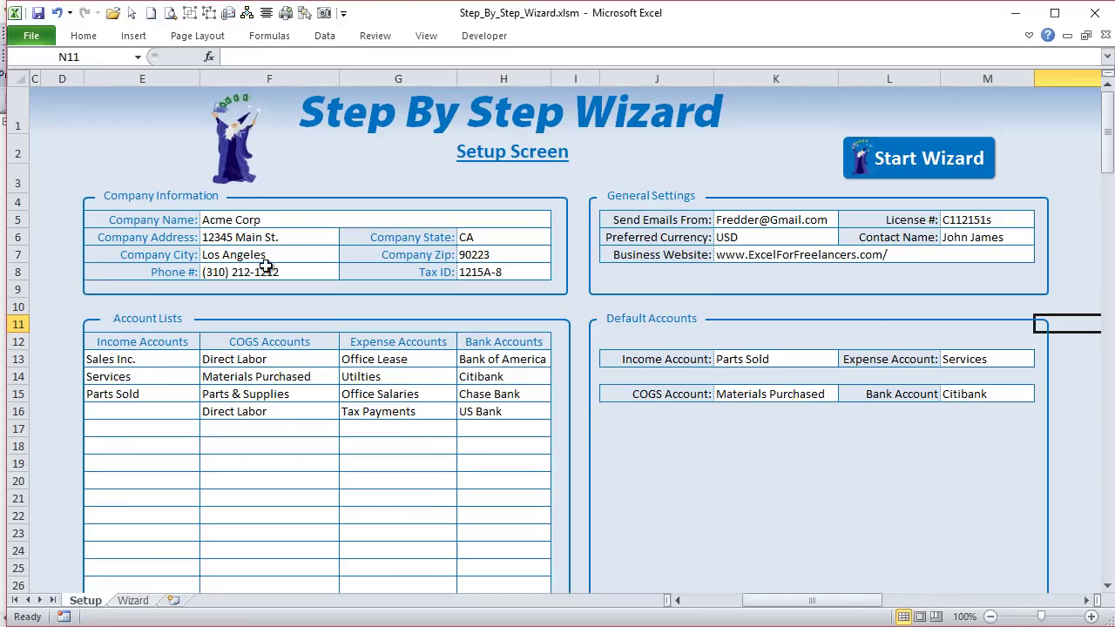
left_click(295, 218)
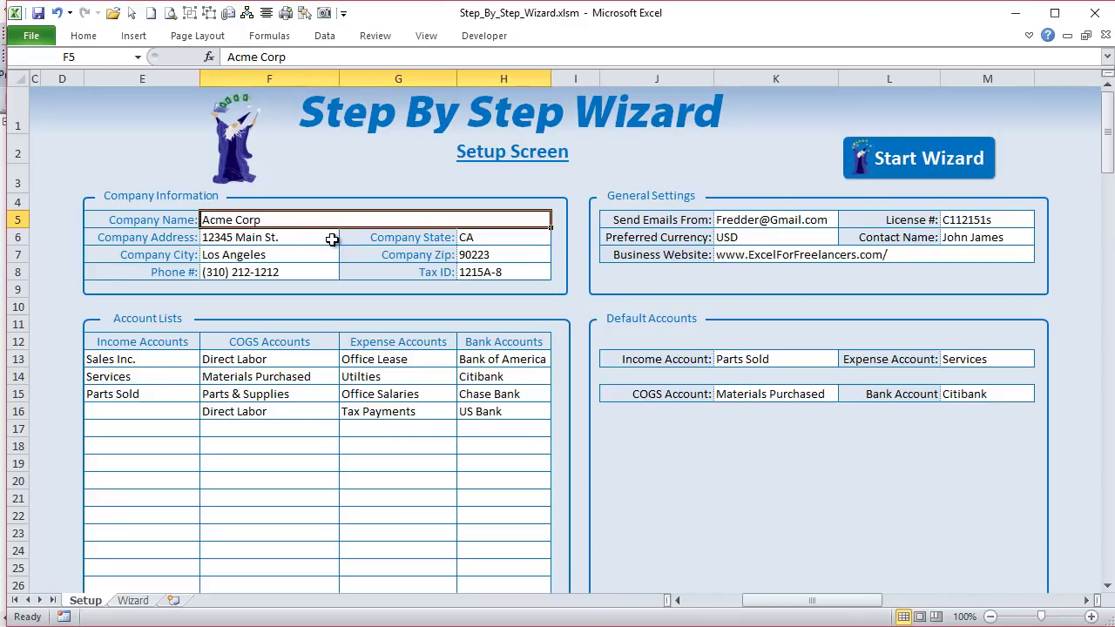
left_click(135, 601)
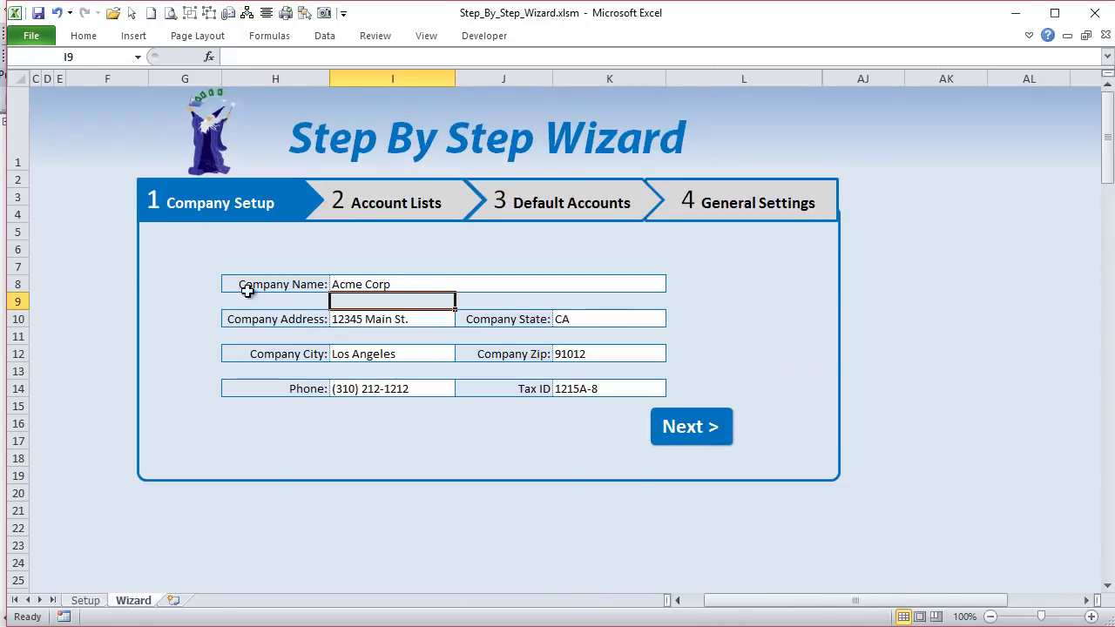
left_click(83, 600)
left_click(133, 601)
left_click(85, 600)
left_click(298, 241)
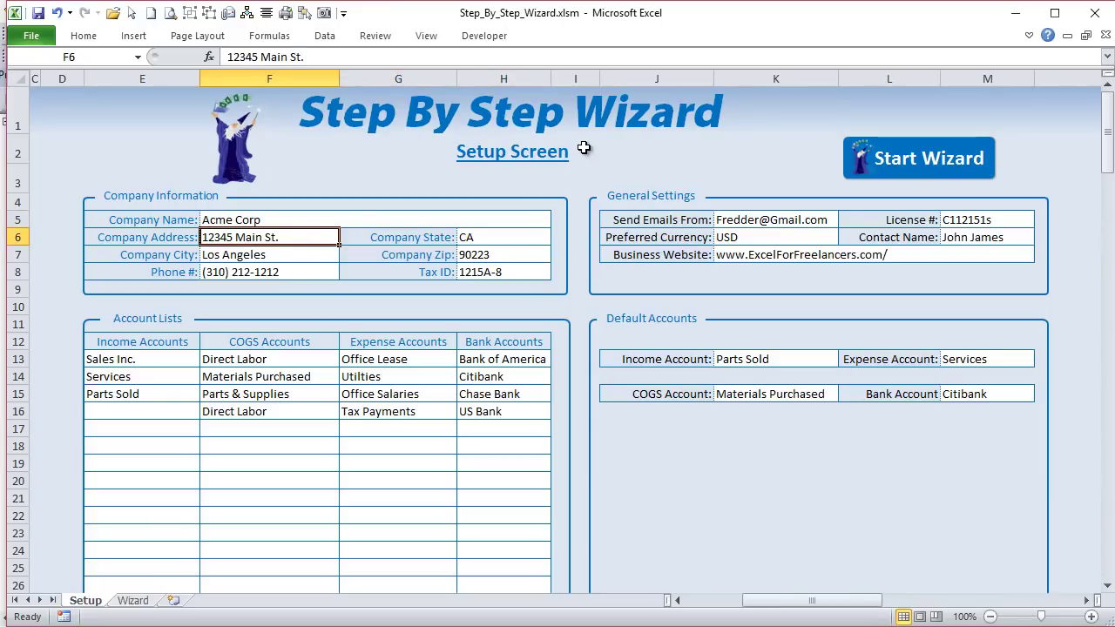
Enter 5555 Main St. as the Company Address in cell F6.
type("555")
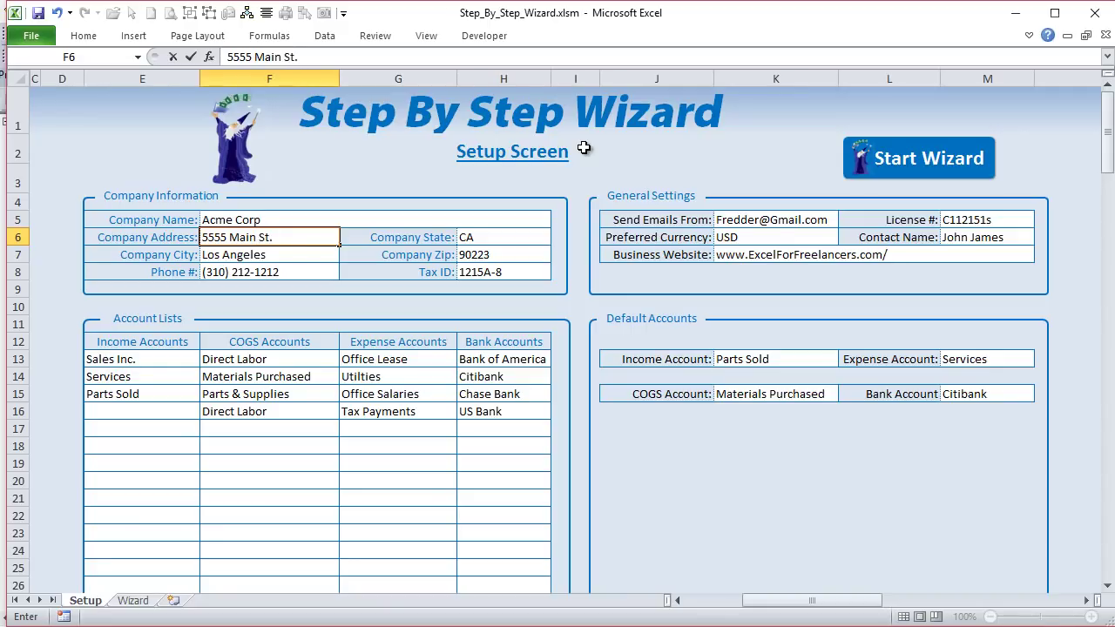
key("Return")
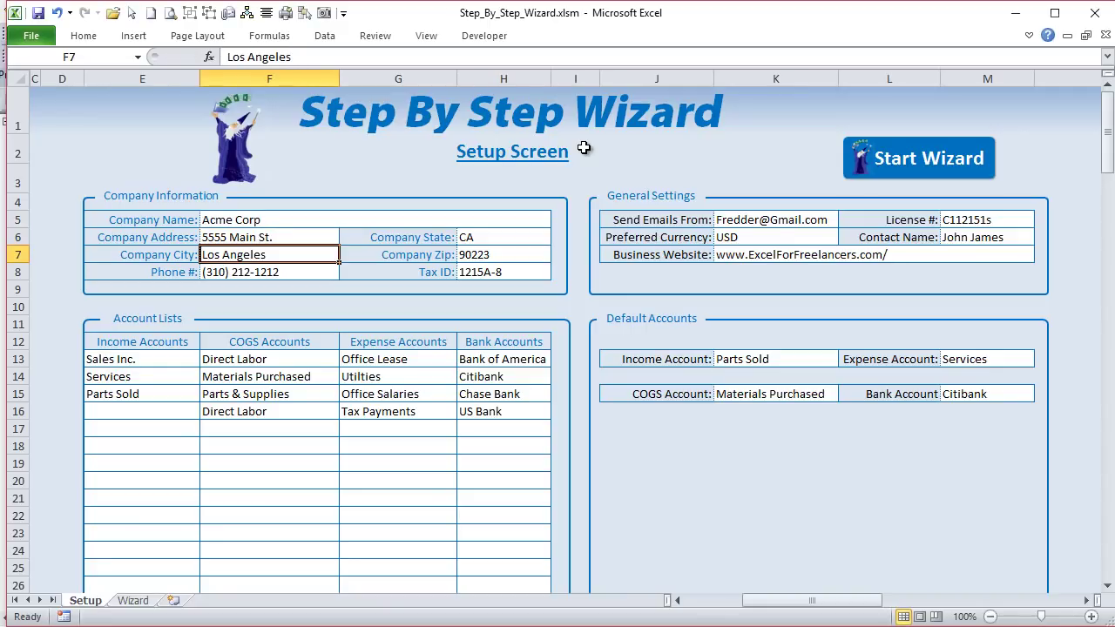
left_click(132, 602)
Cycle through Account Lists, Default Accounts and General Settings, ending on Company Setup with the new address.
left_click(341, 319)
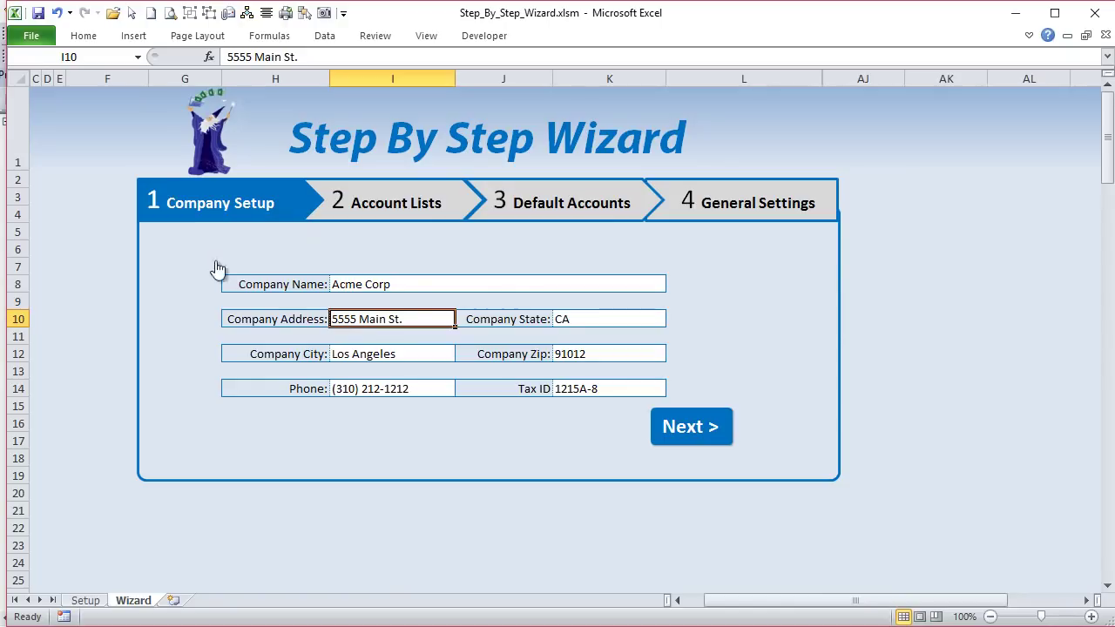
left_click(390, 209)
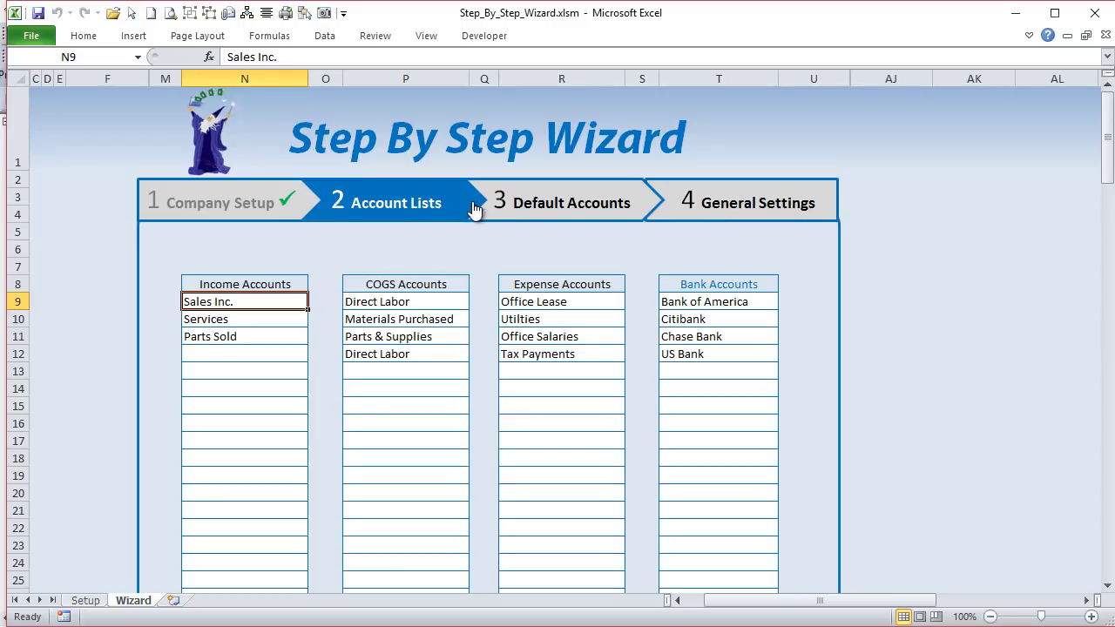
left_click(597, 204)
left_click(718, 204)
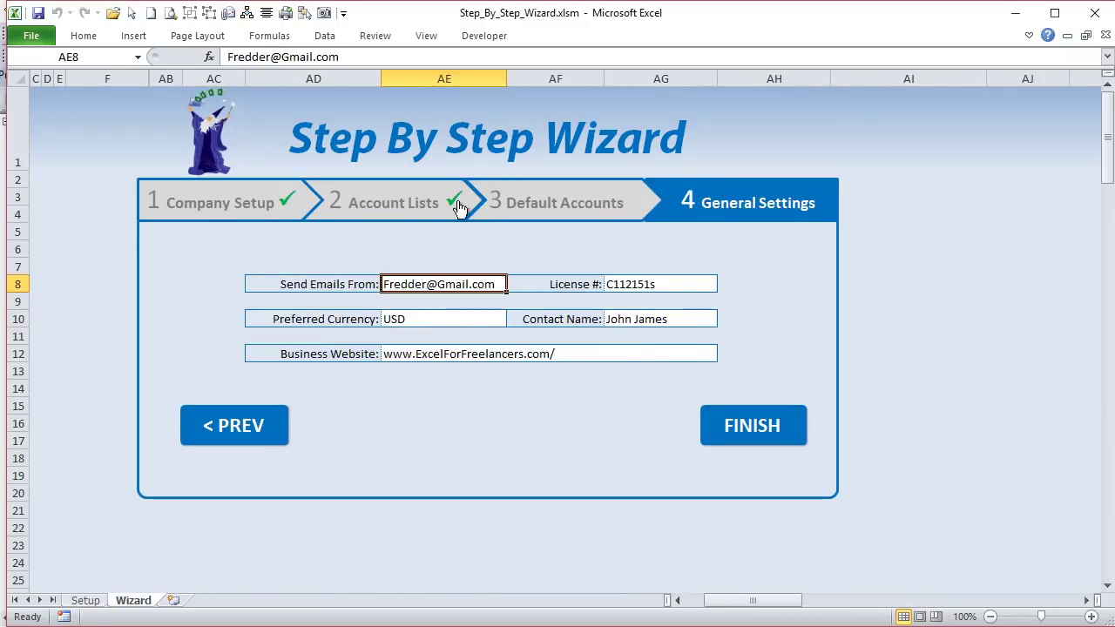
left_click(231, 209)
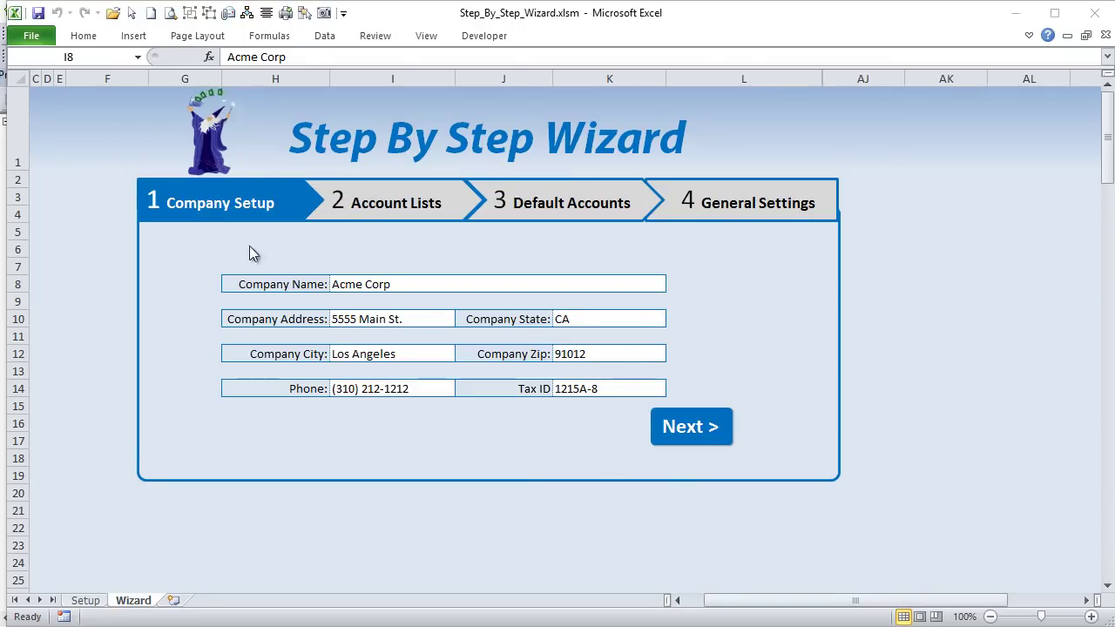
left_click(347, 209)
left_click(348, 213)
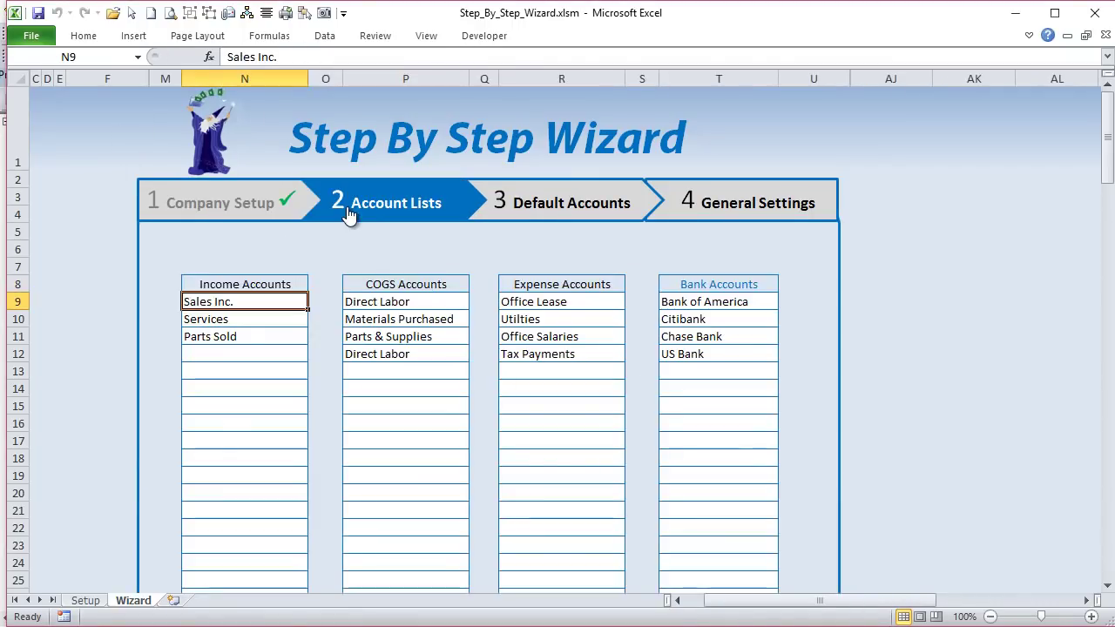
left_click(540, 213)
left_click(283, 213)
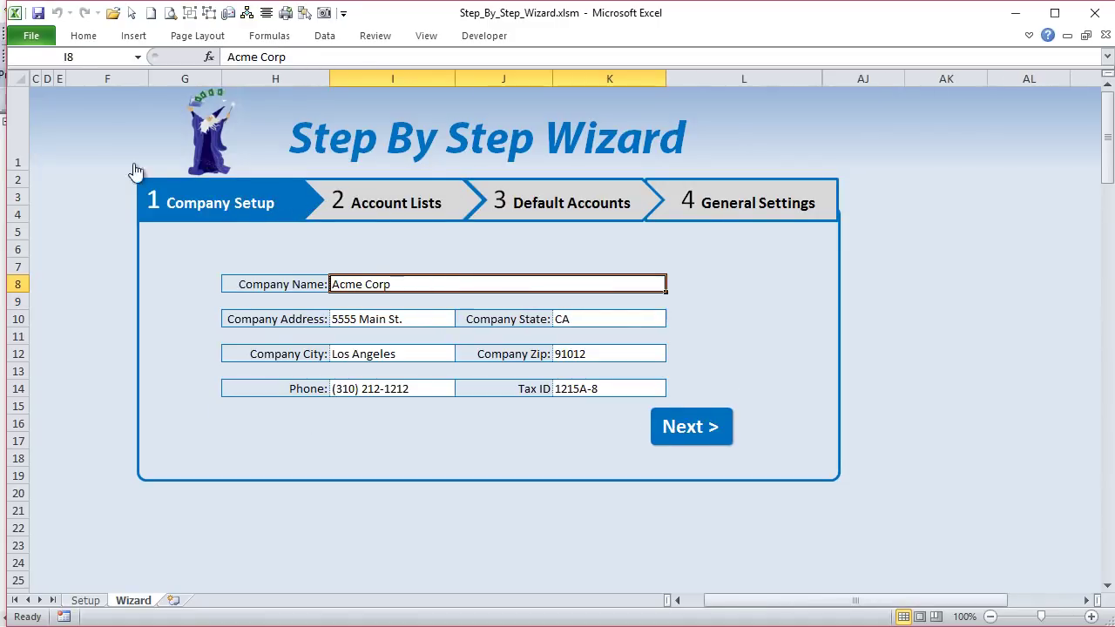
Unhide all Wizard sheet shapes with Show All in the Selection Pane, then close it.
left_click(305, 18)
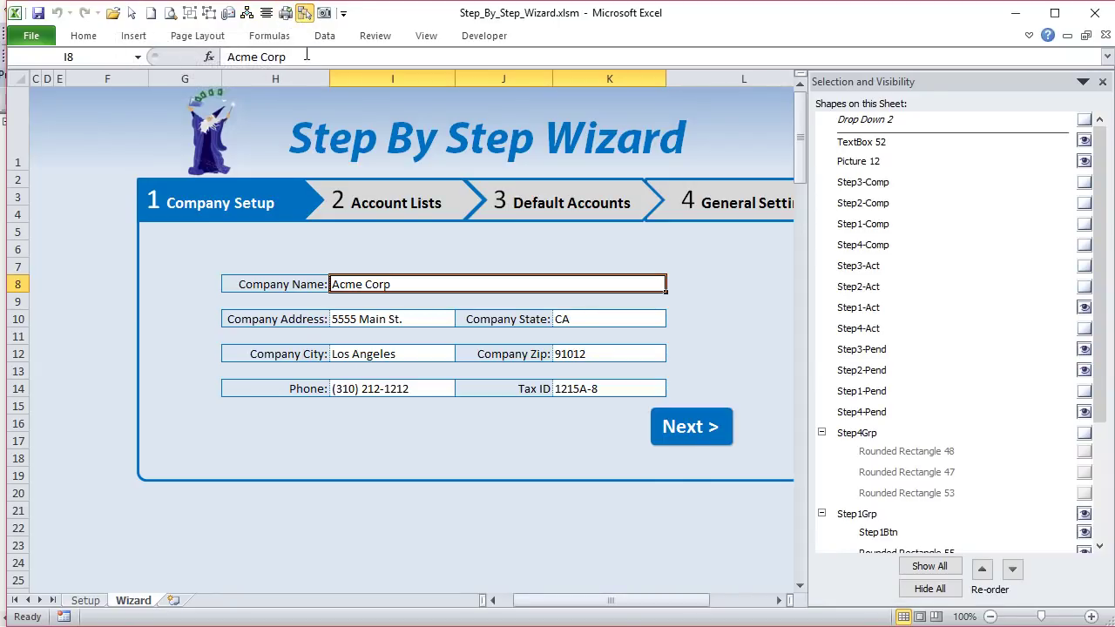
left_click(217, 39)
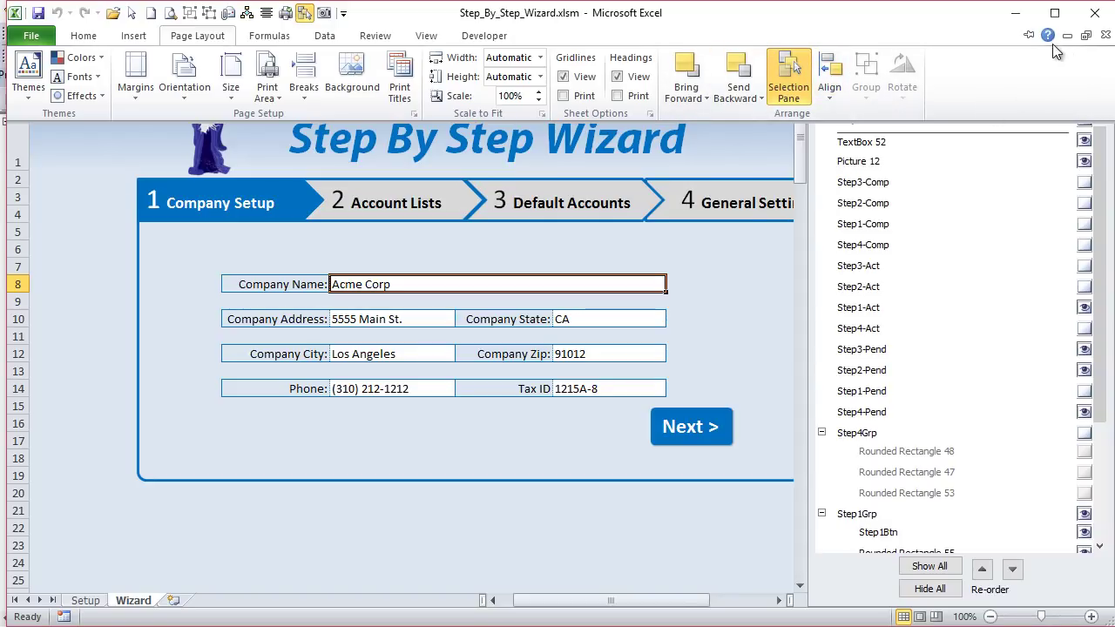
key("ctrl+F1")
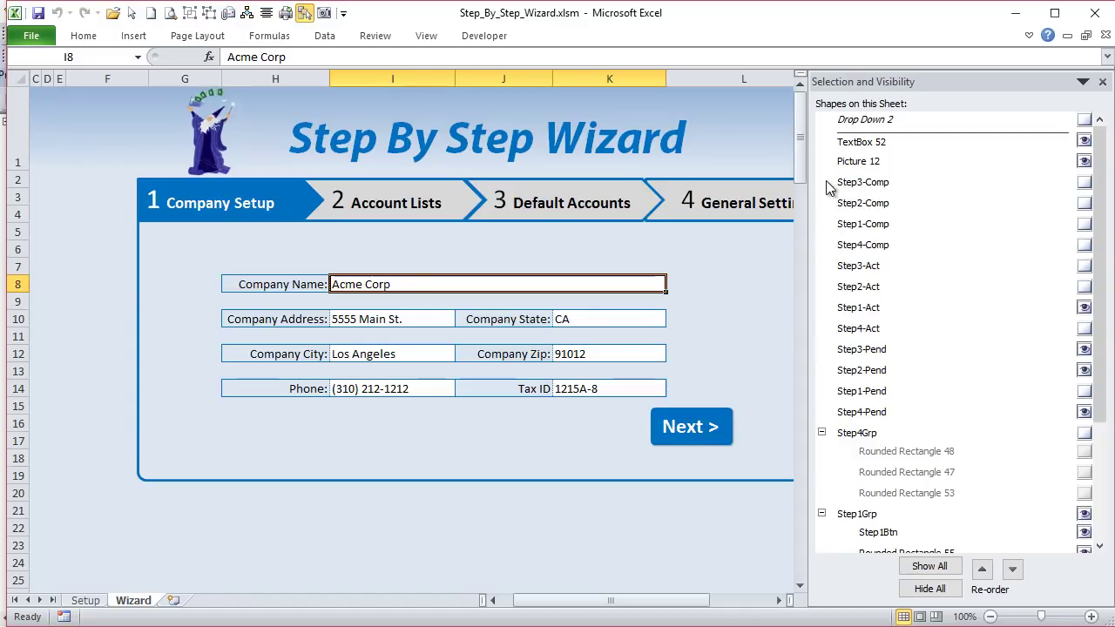
left_click(943, 565)
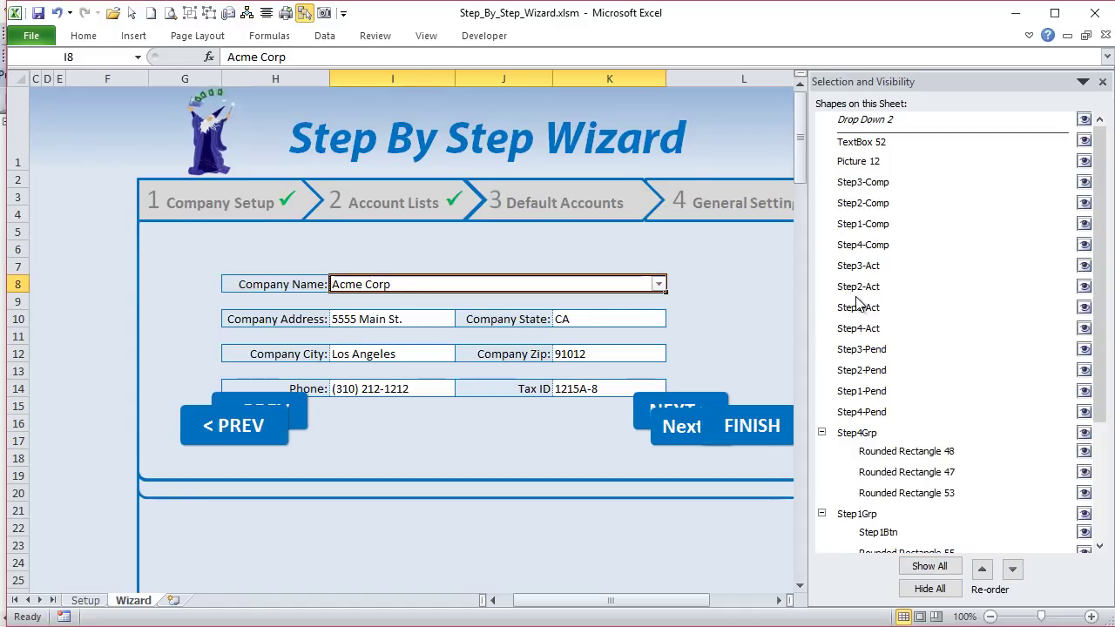
left_click(1102, 81)
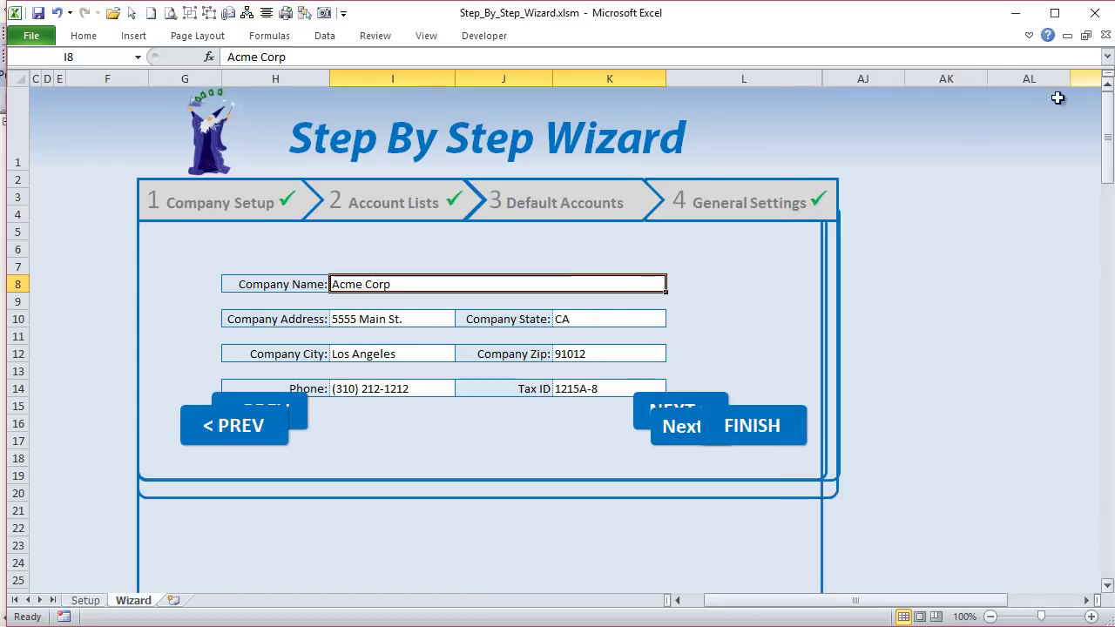
left_click(258, 203)
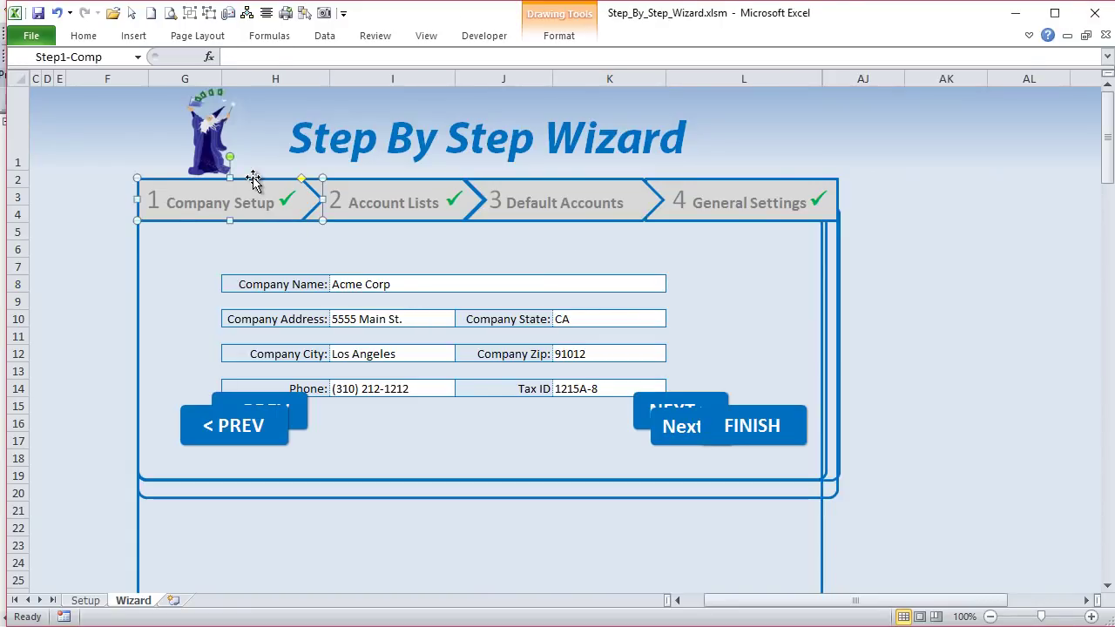
left_click_drag(253, 179, 249, 294)
left_click(265, 187, "ctrl")
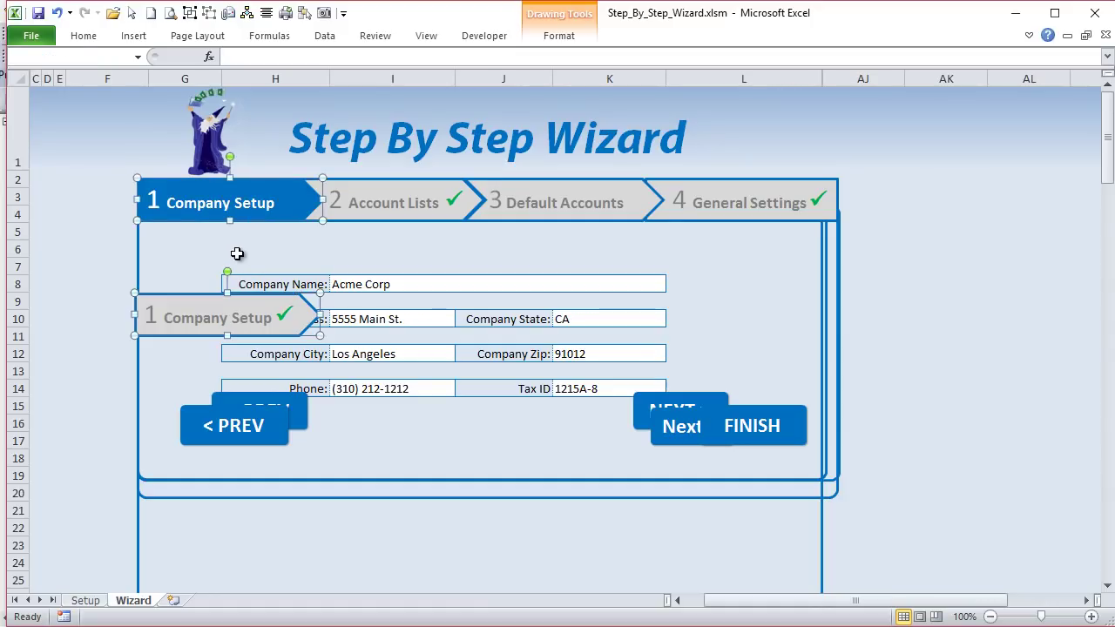
left_click_drag(238, 218, 231, 275)
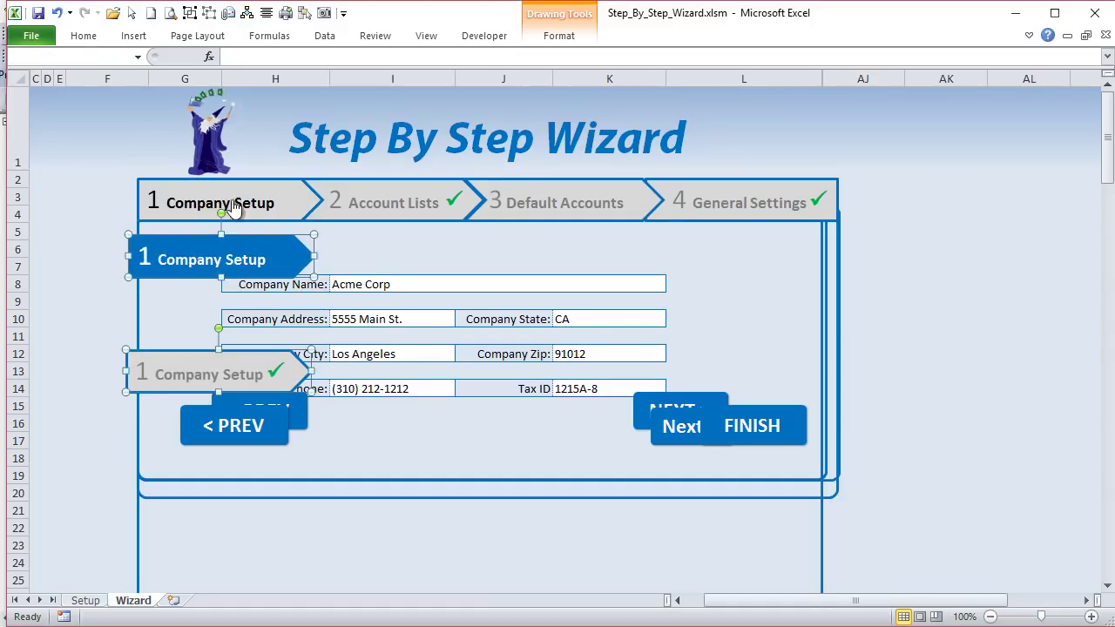
left_click(76, 266)
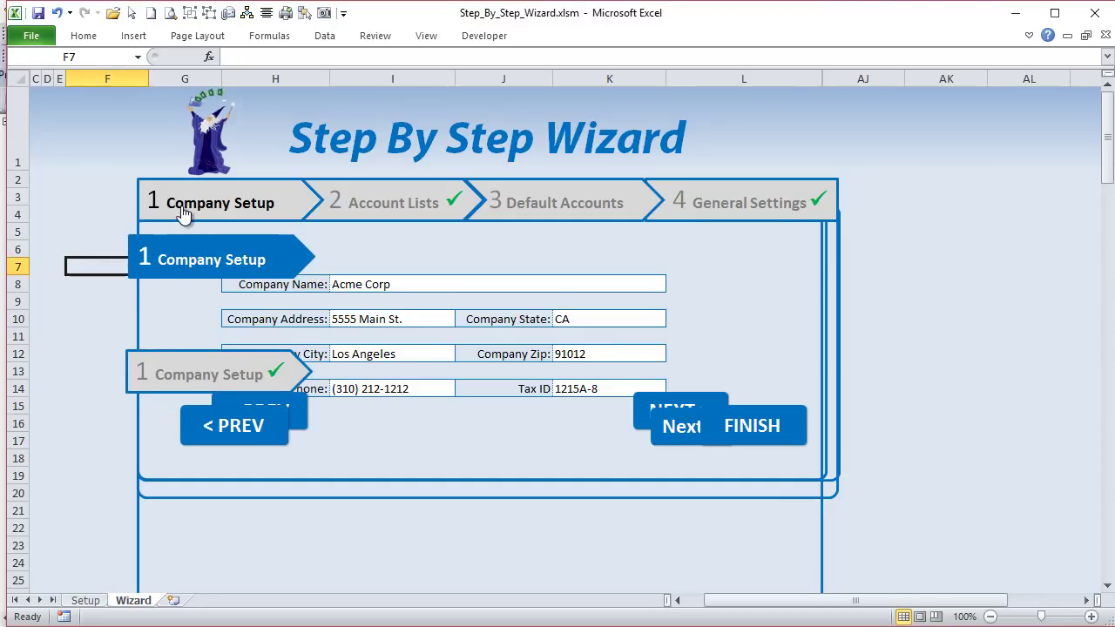
right_click(183, 373)
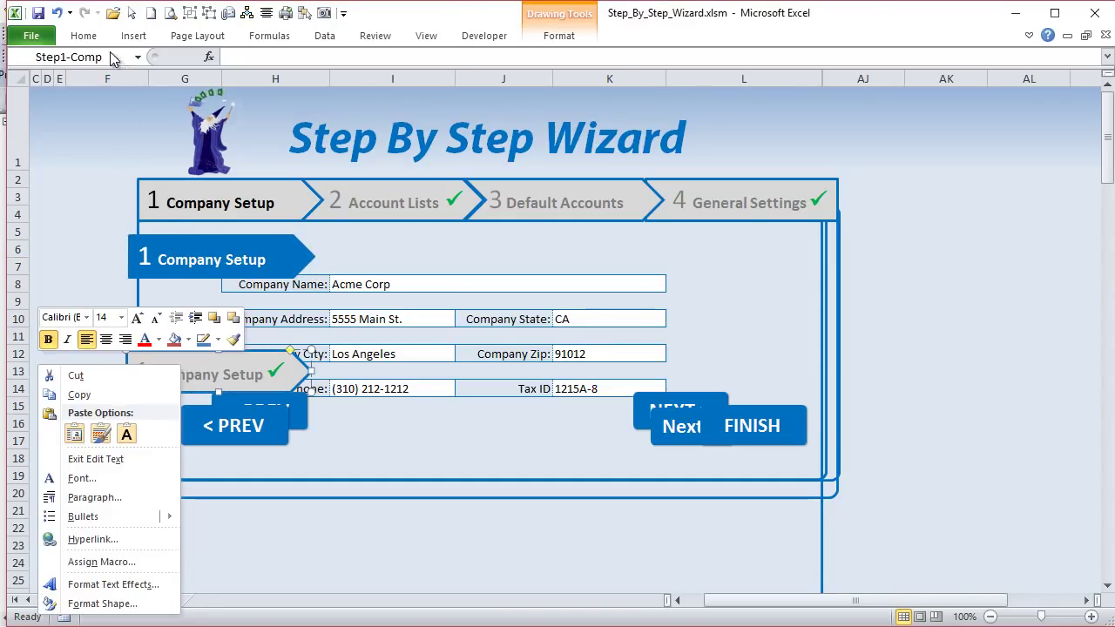
key("Escape")
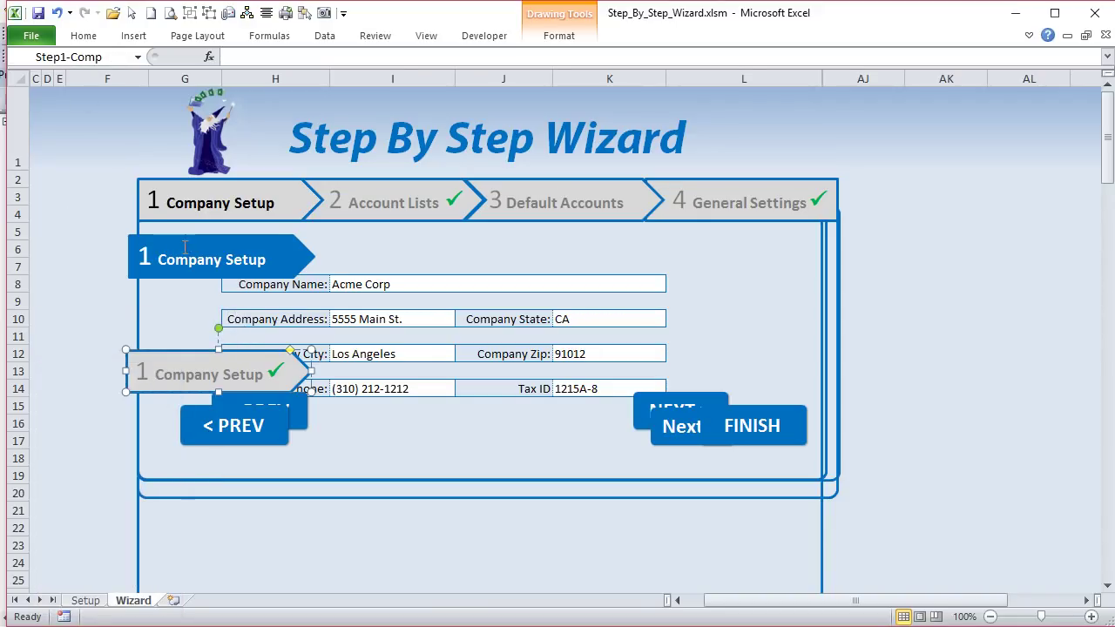
right_click(185, 252)
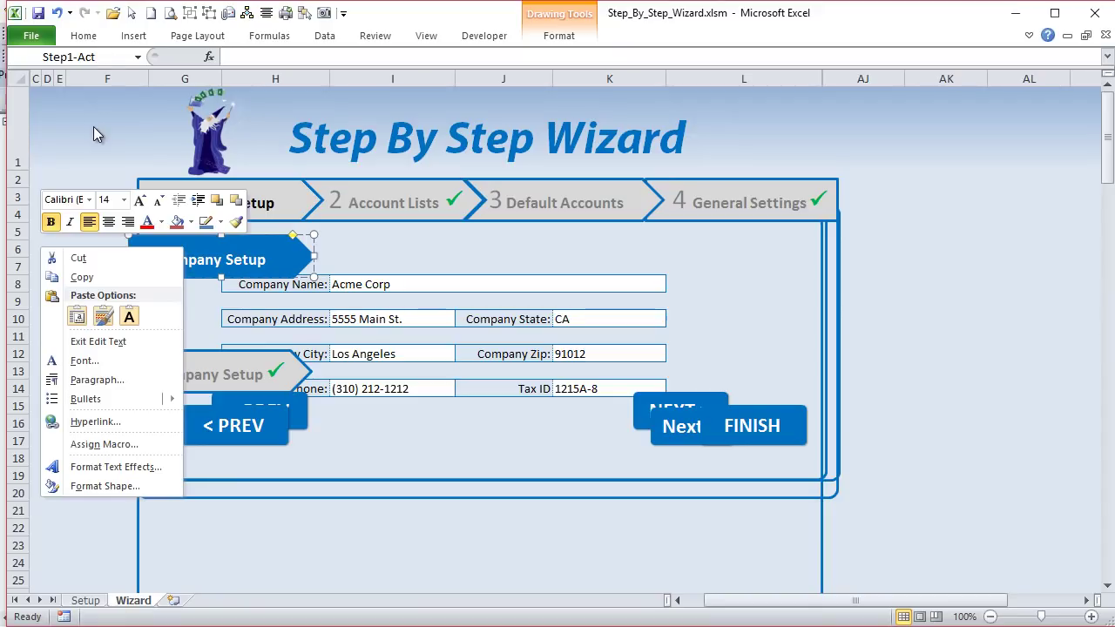
key("Escape")
right_click(242, 189)
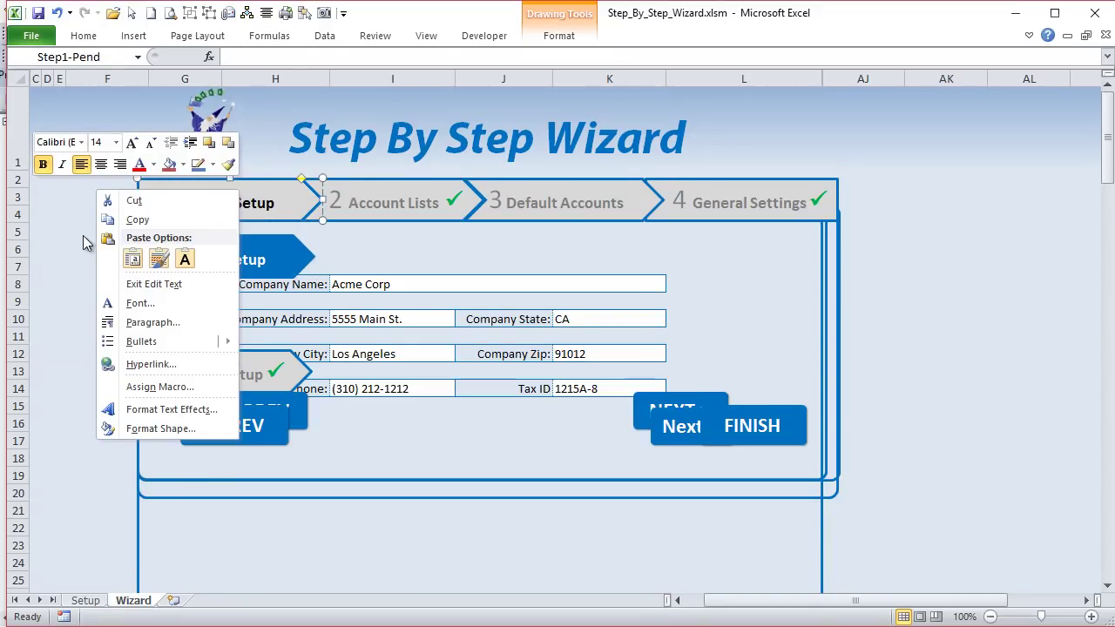
key("Escape")
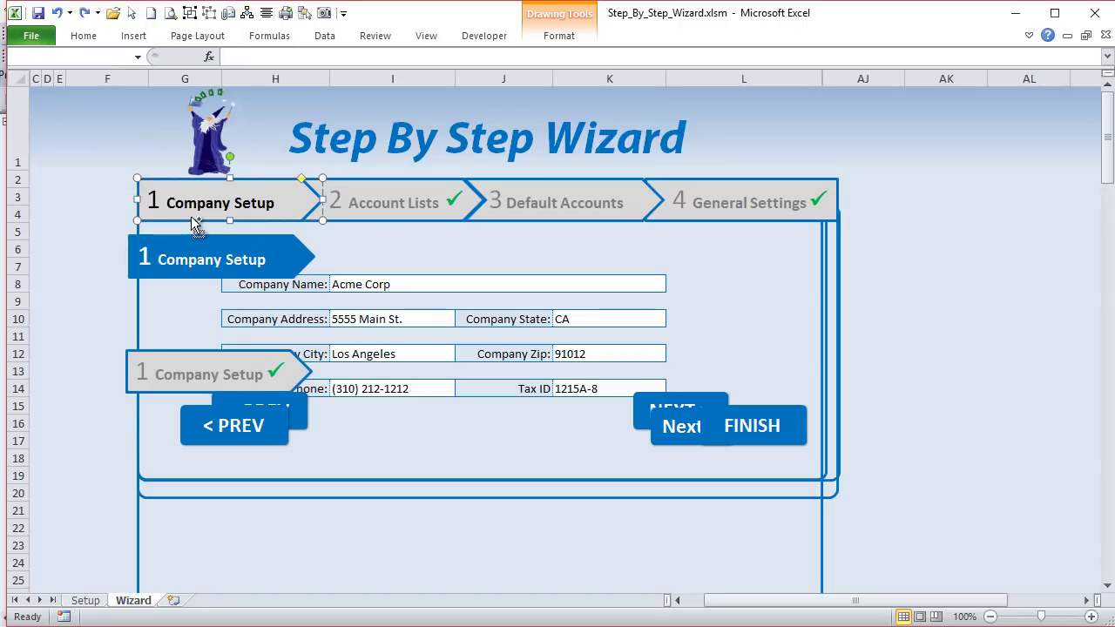